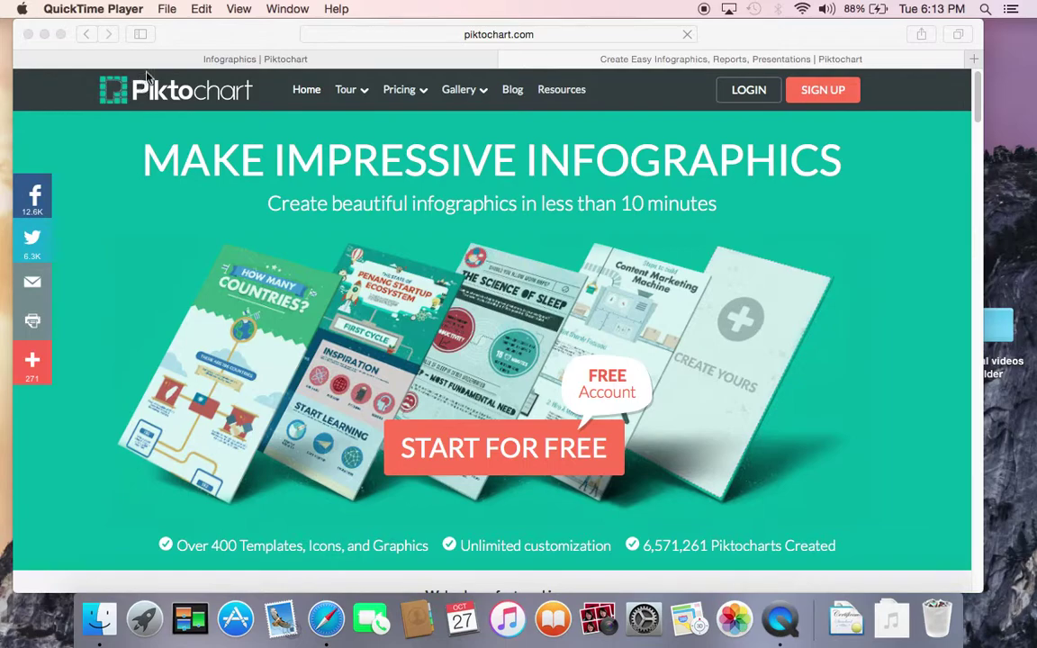
Step: Switch to the Piktochart dashboard in Safari and go to the Pikto Templates page
left_click(367, 68)
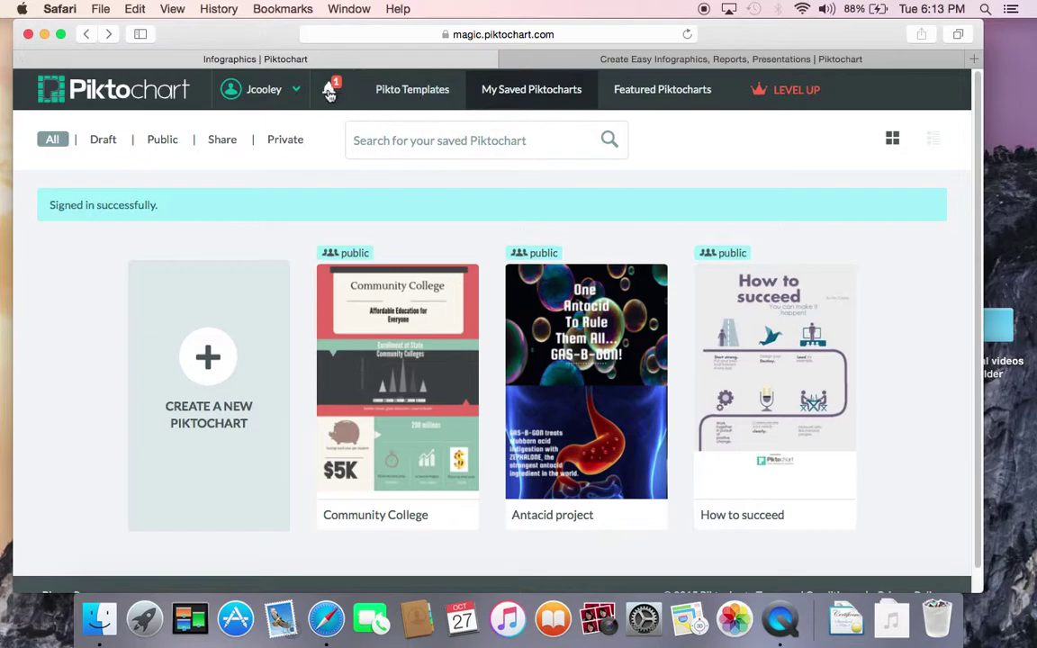
left_click(270, 90)
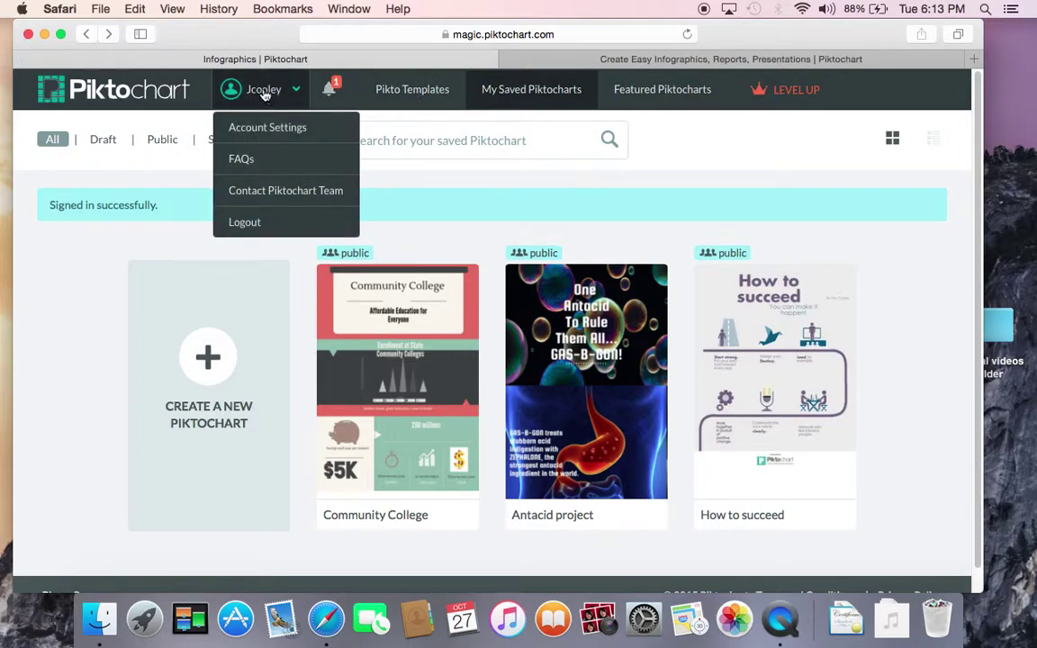
left_click(229, 88)
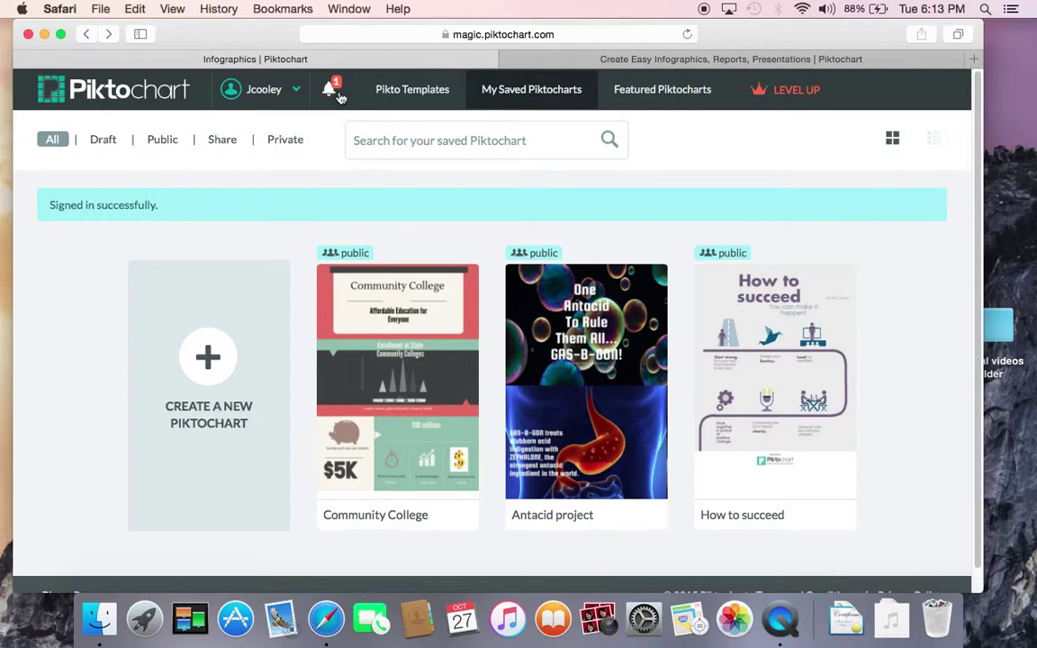
left_click(396, 94)
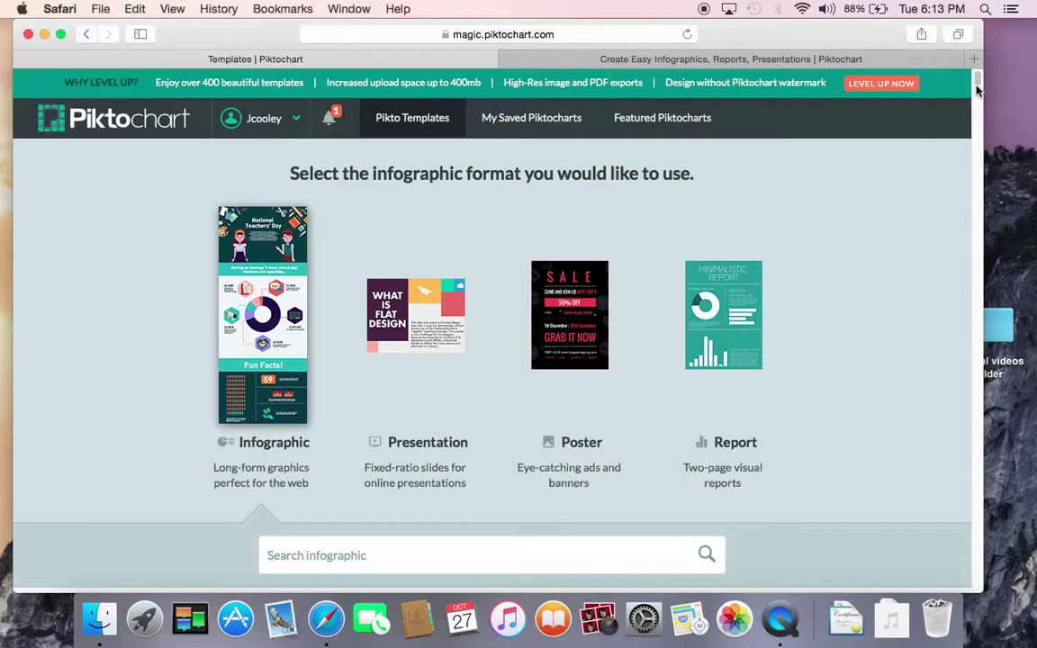
Step: Scroll down to the Free Templates grid and create a new infographic from the Financial template
scroll(978, 83, "down", 2)
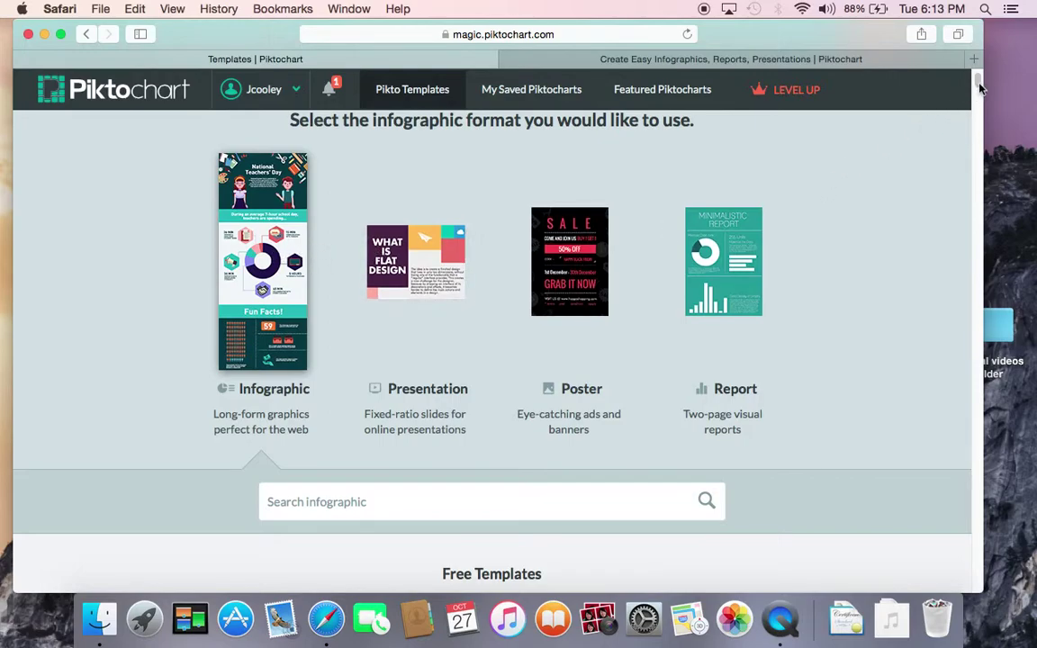
left_click_drag(980, 85, 981, 101)
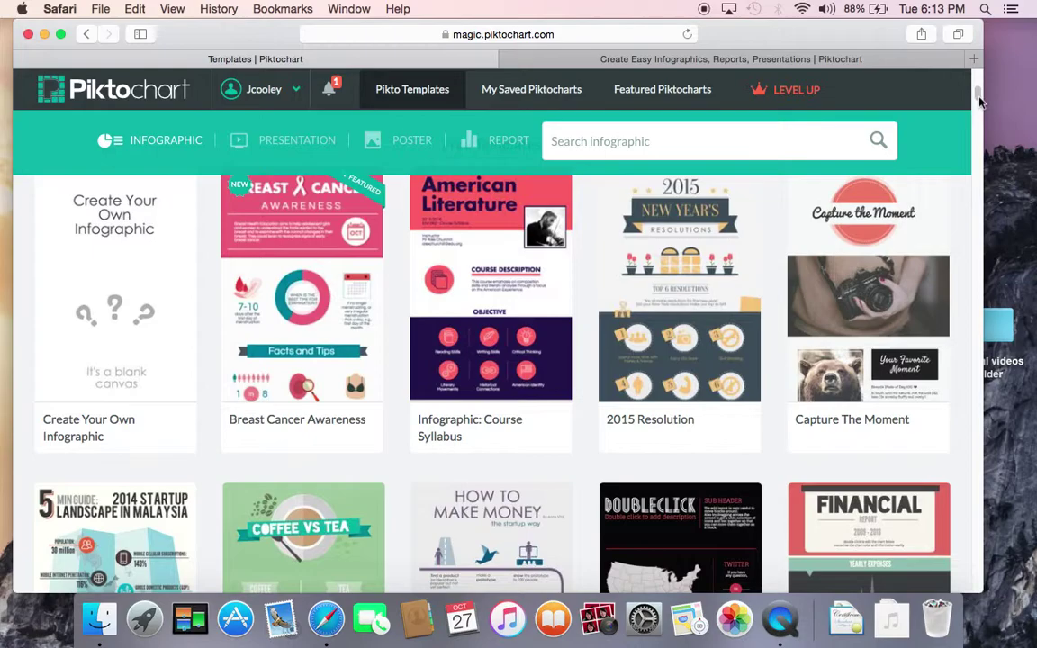
mouse_move(162, 231)
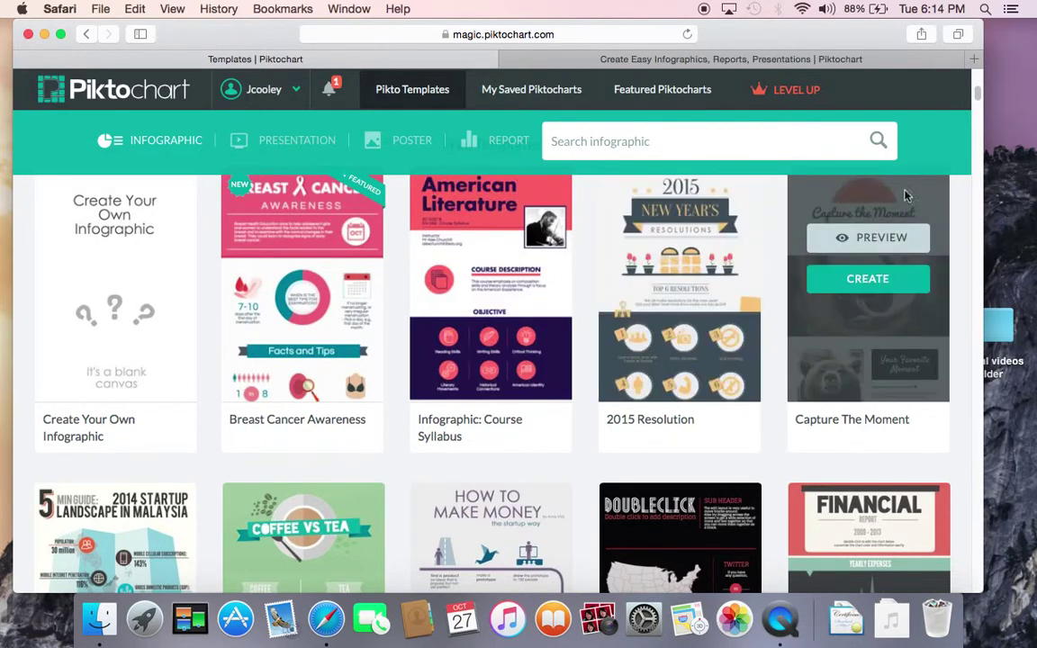
scroll(979, 104, "down", 4)
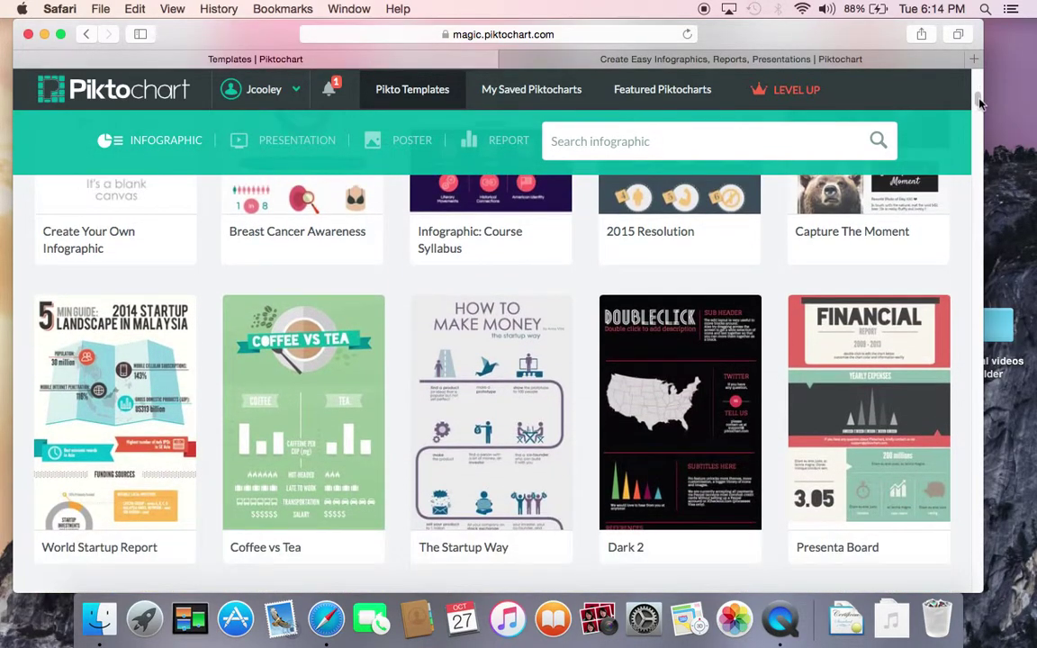
mouse_move(890, 351)
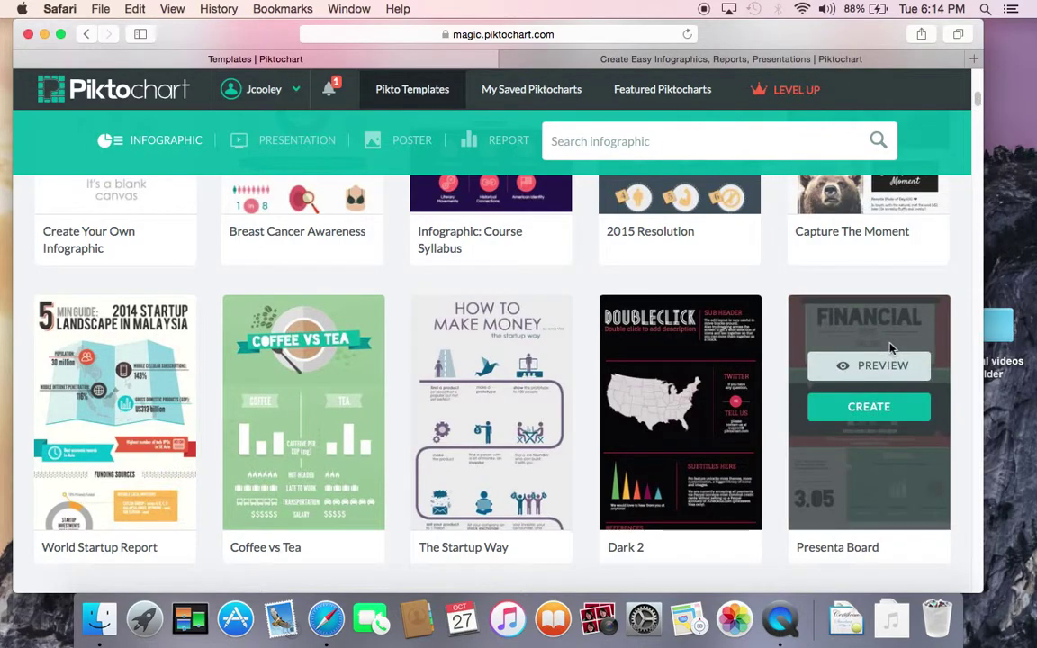
left_click(881, 410)
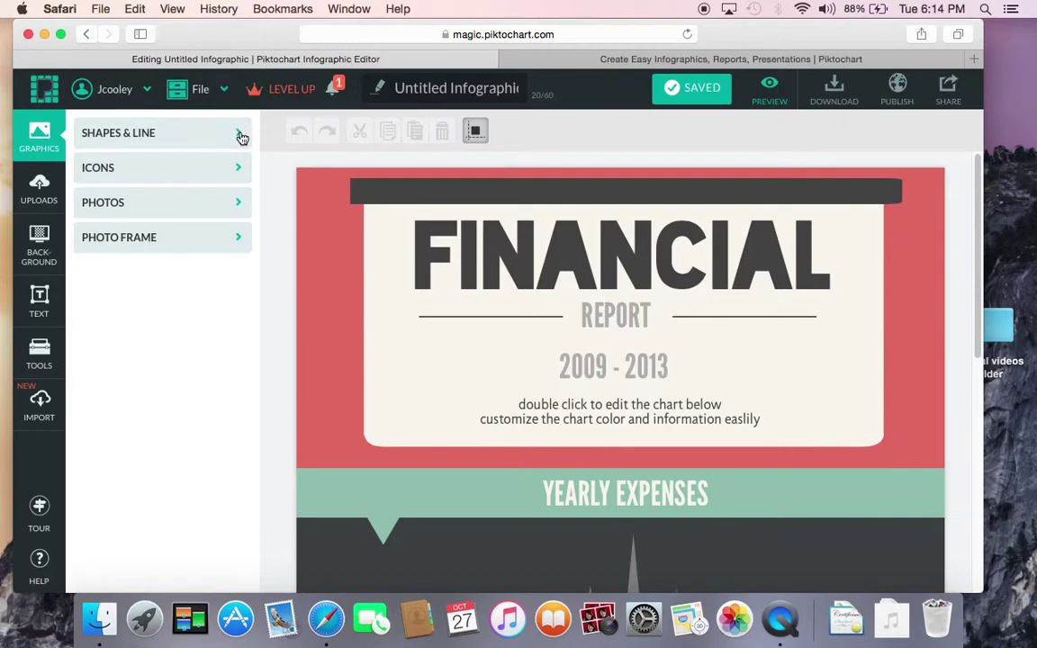
Step: Expand and collapse the Shapes & Line section of the Graphics panel
left_click(242, 136)
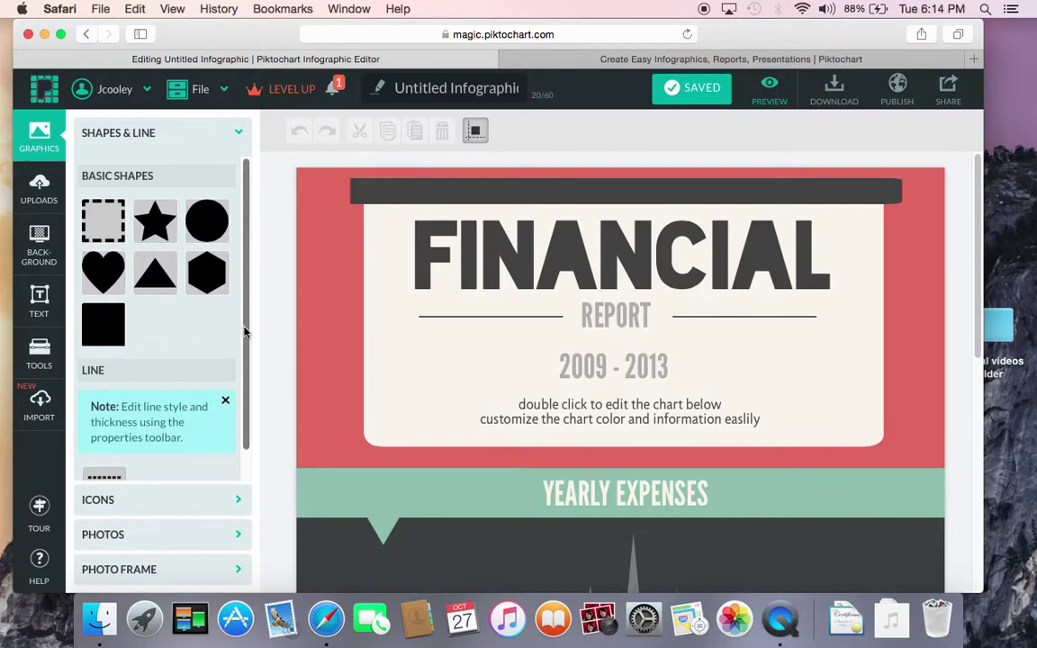
scroll(245, 331, "down", 1)
scroll(247, 326, "up", 1)
left_click(241, 136)
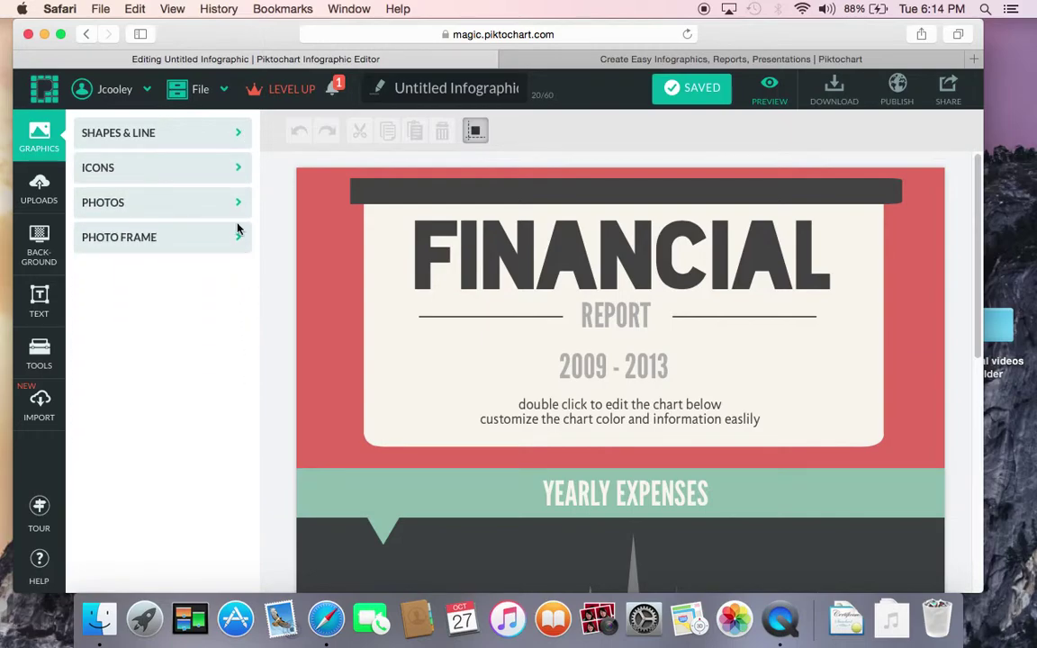
Step: Browse the Icons library's category list, keep General selected, and collapse Icons
left_click(238, 169)
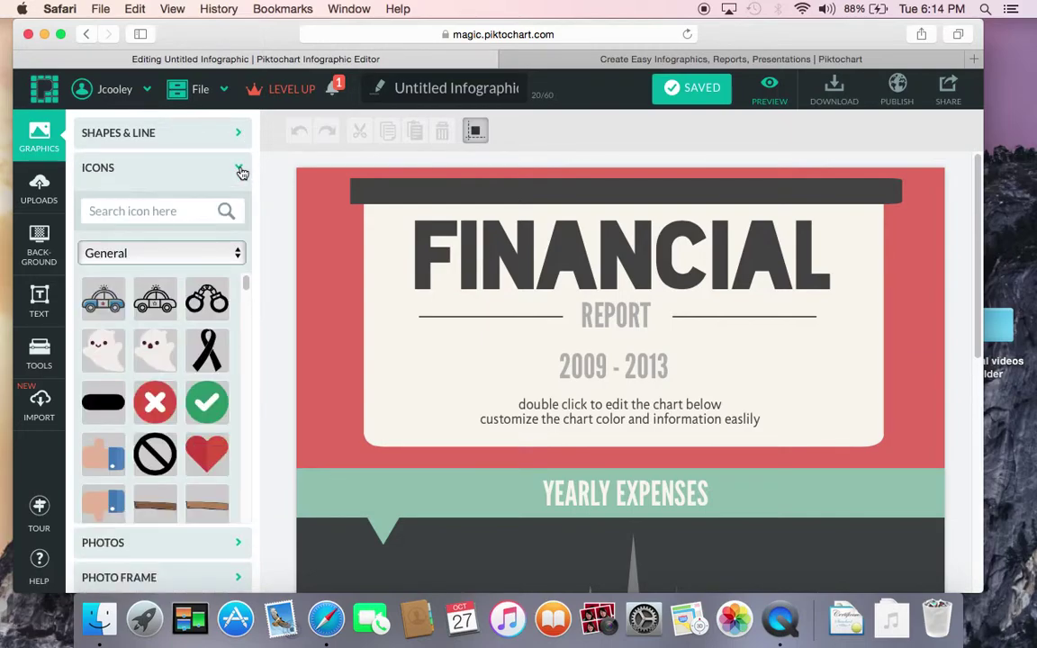
left_click(239, 255)
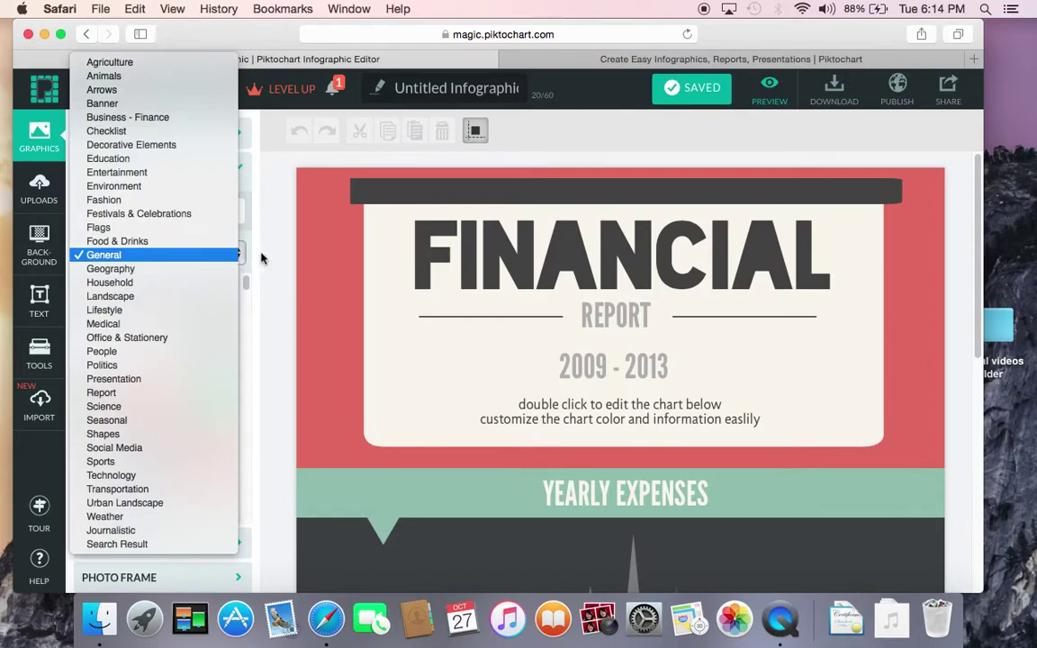
left_click(259, 258)
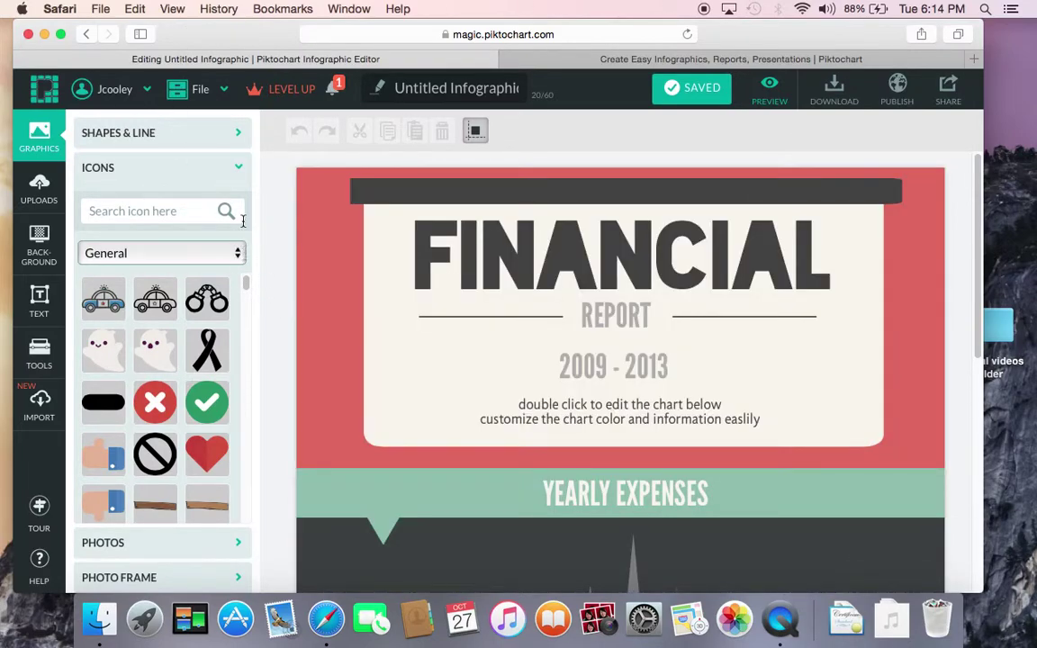
left_click(237, 167)
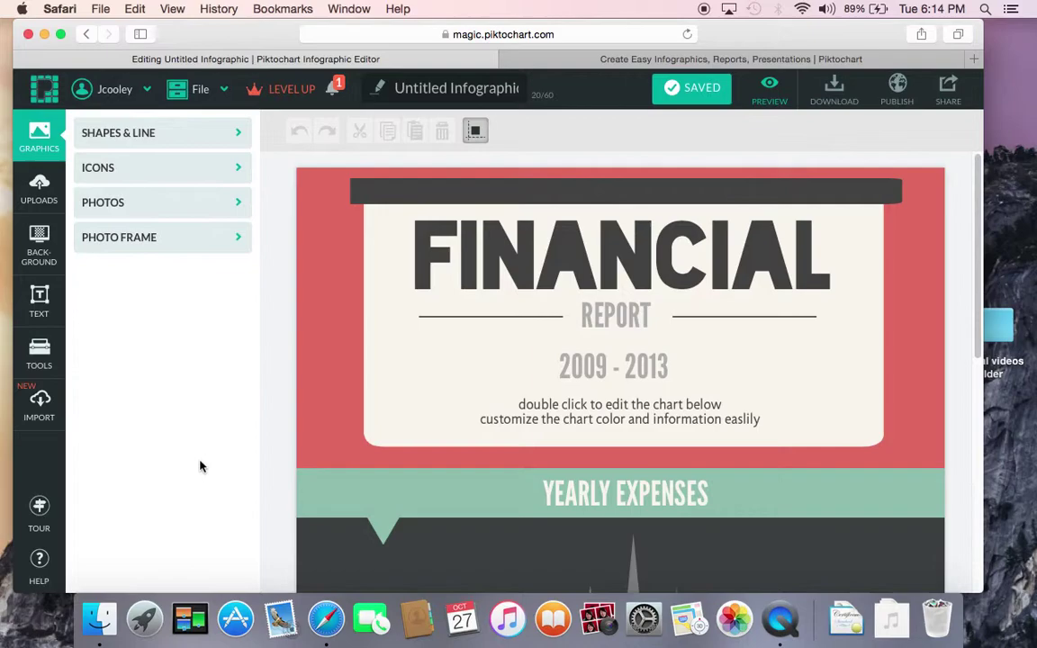
Step: Browse the Scenery stock photos and the Uploads library, then collapse Photos
left_click(239, 205)
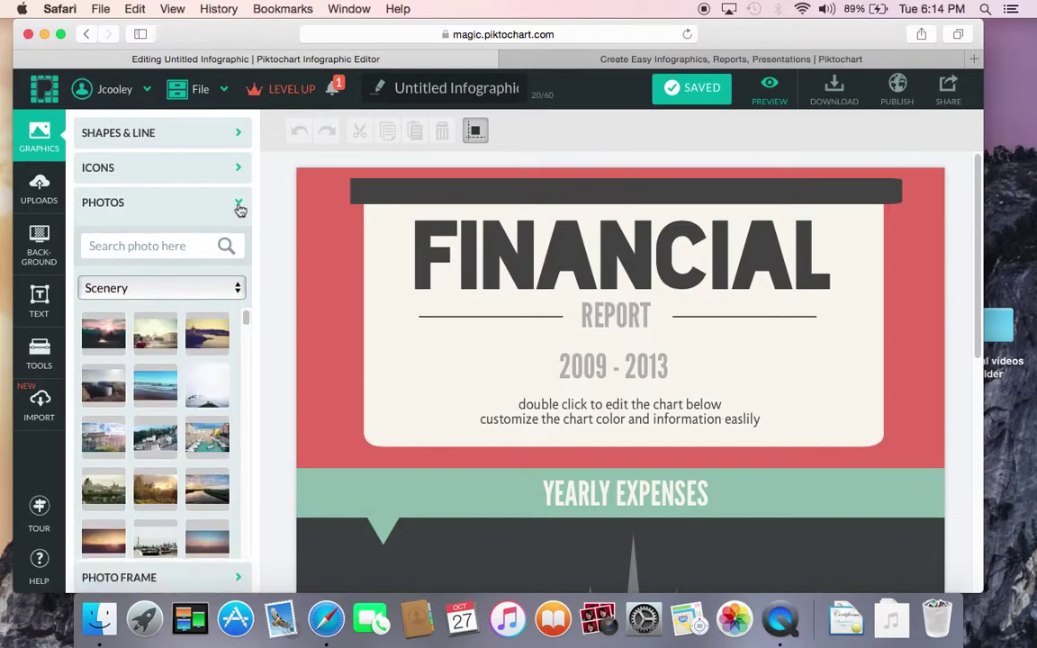
left_click(238, 290)
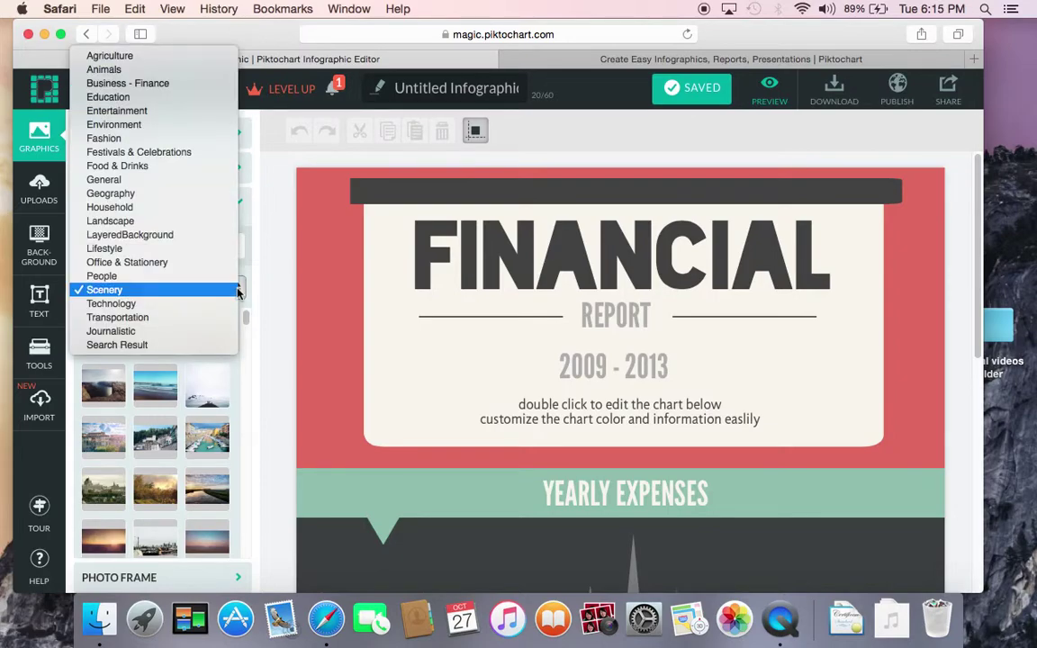
left_click(268, 289)
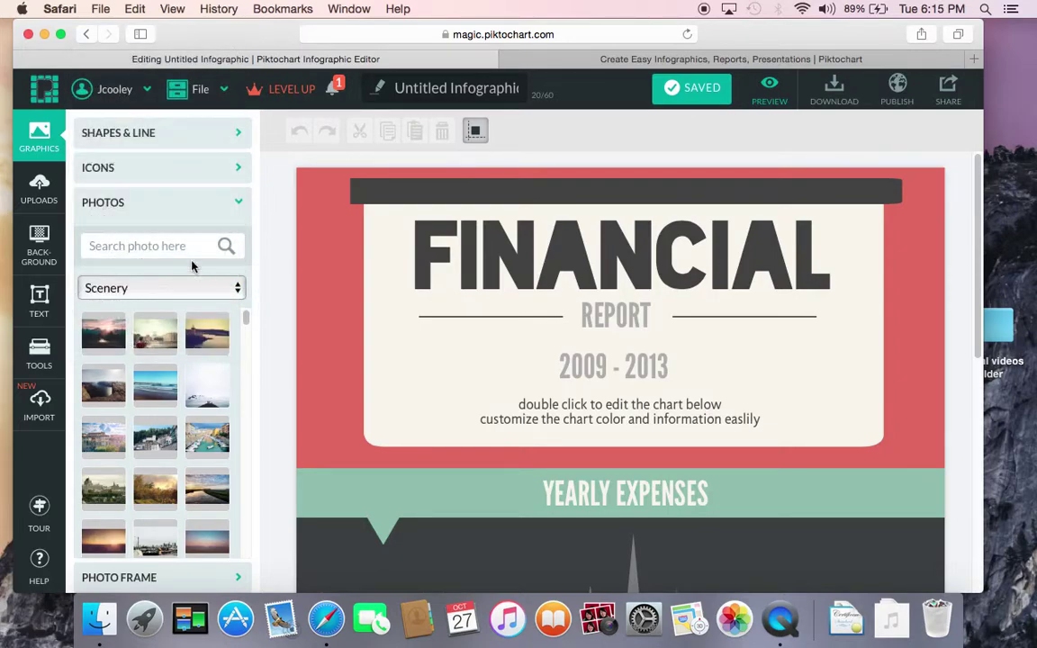
left_click(38, 185)
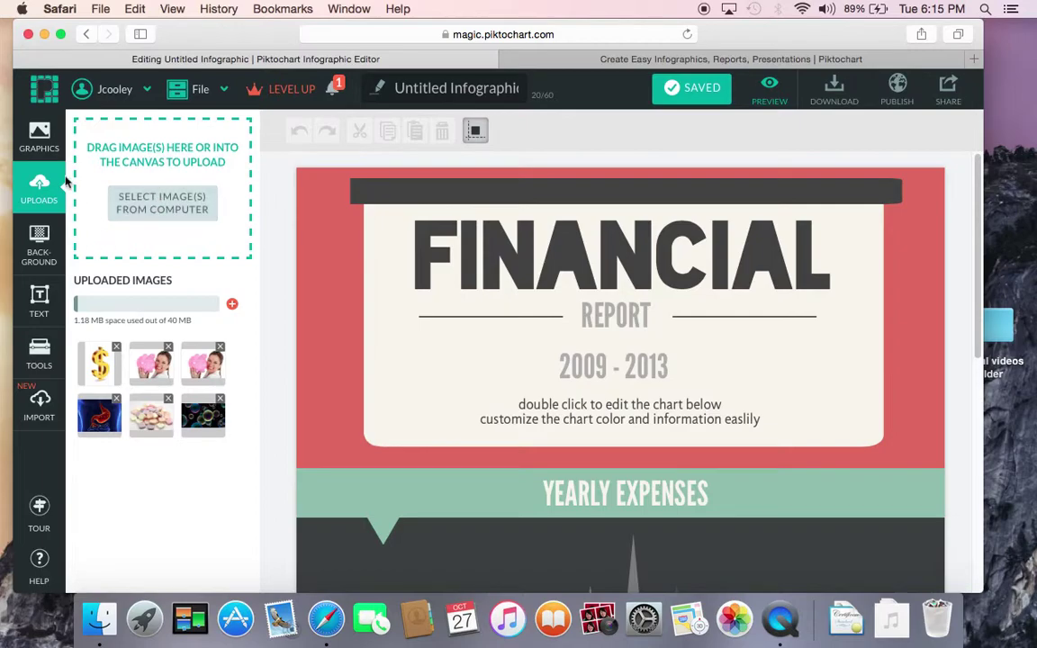
left_click(39, 135)
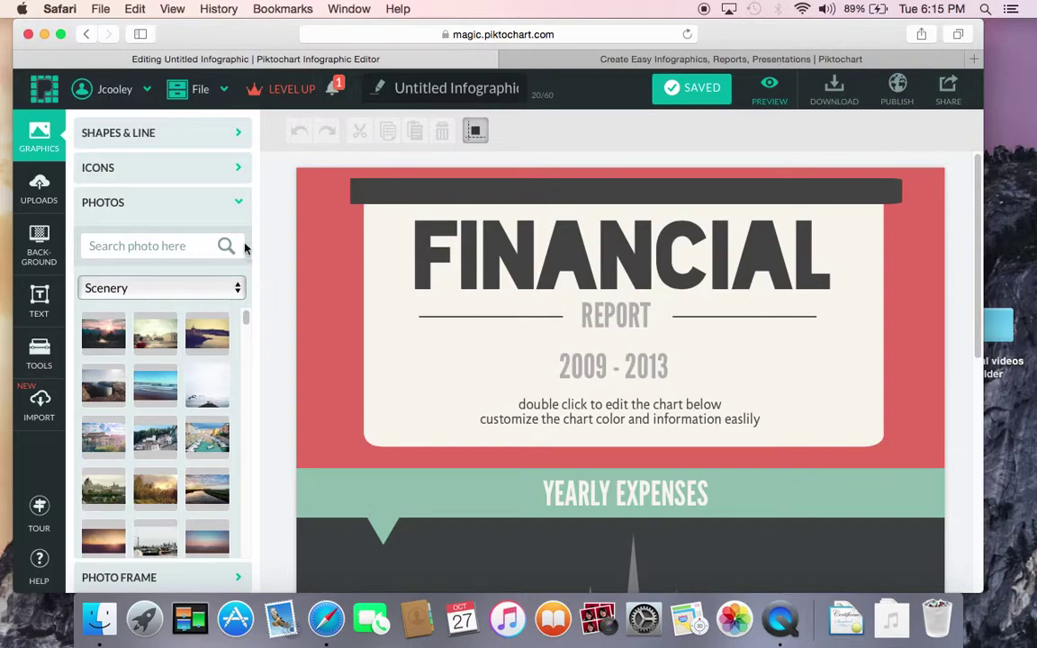
left_click(241, 203)
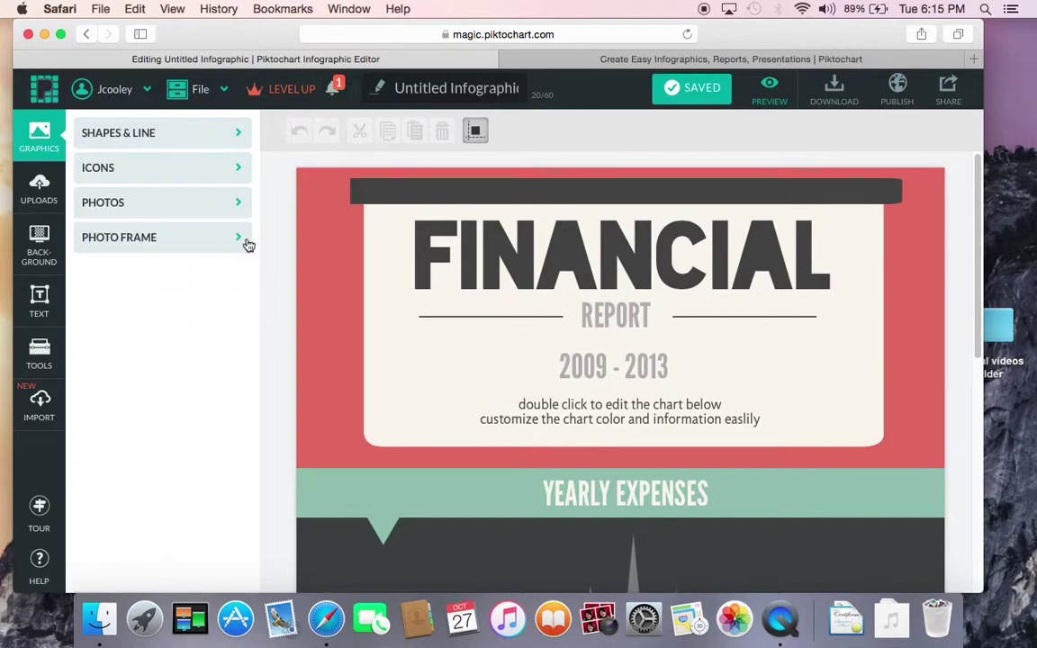
Step: Expand the Photo Frame section and scroll through its frame thumbnails
left_click(242, 240)
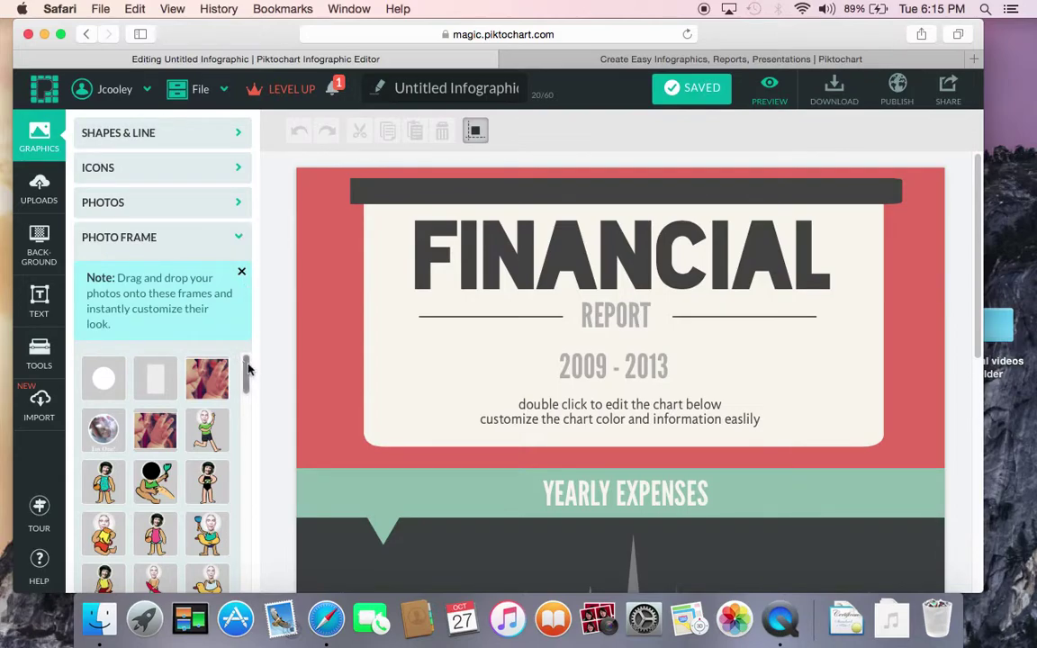
left_click_drag(248, 370, 250, 426)
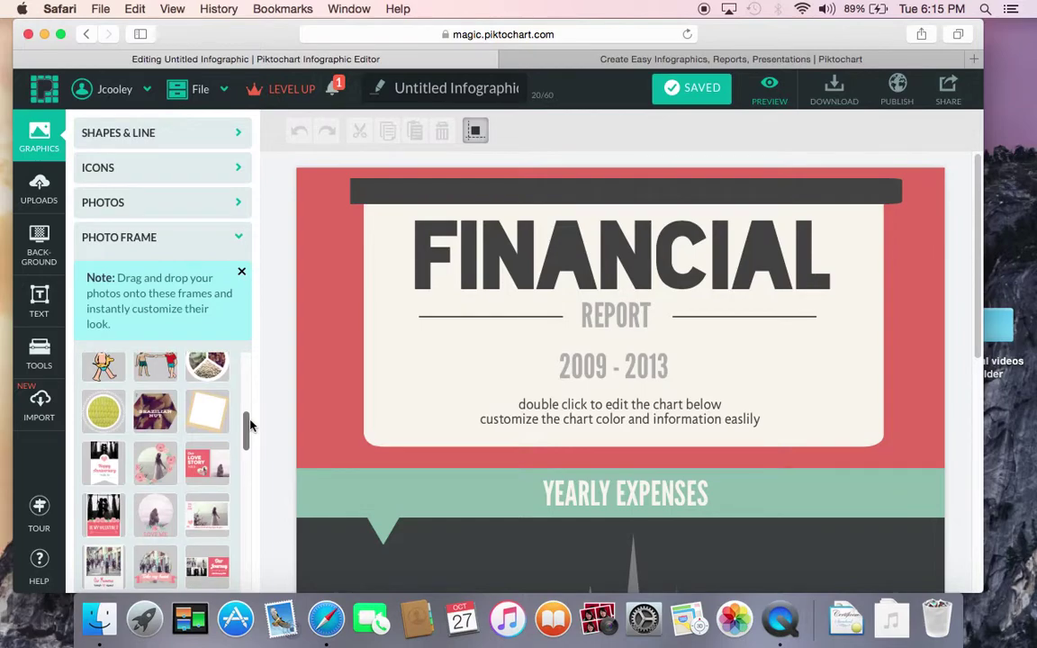
mouse_move(220, 466)
left_click_drag(246, 419, 253, 360)
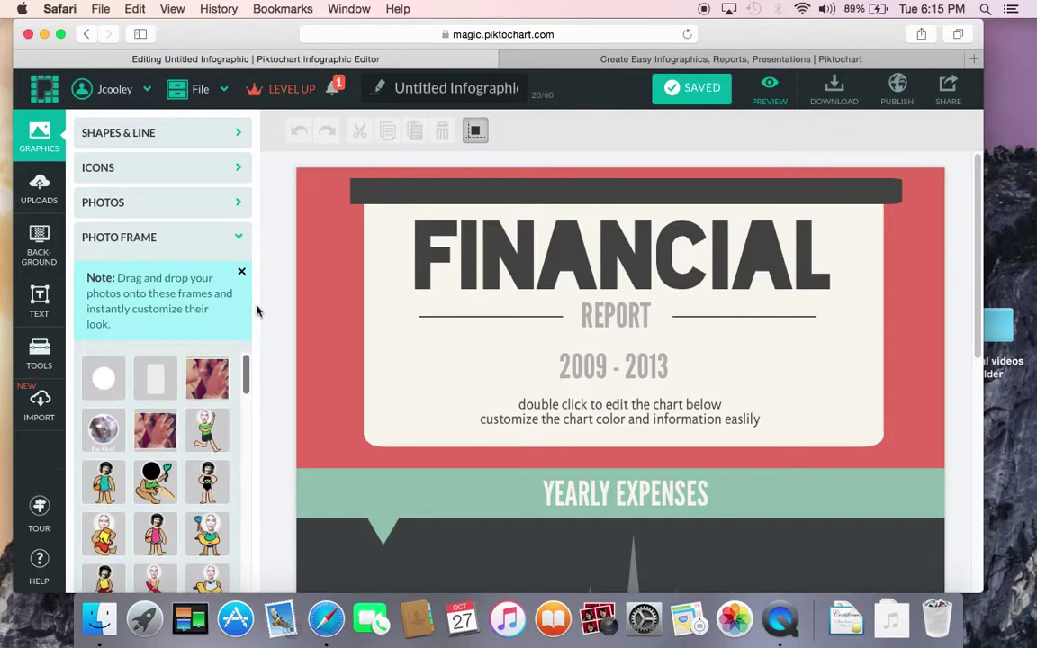
Step: Set the background image opacity to 0%
left_click(42, 242)
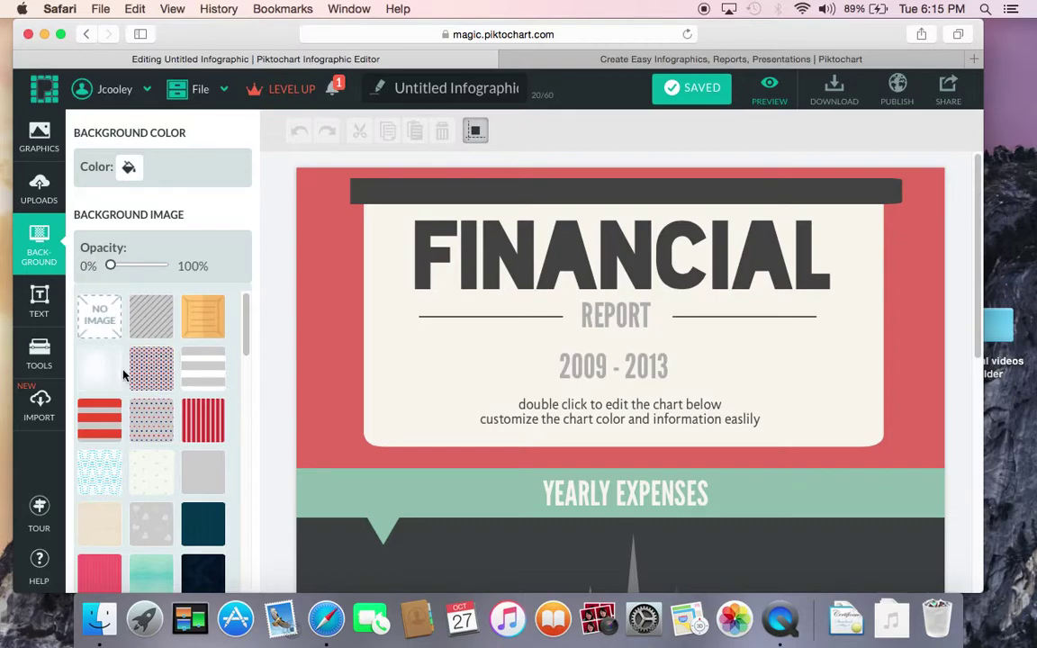
scroll(247, 337, "down", 4)
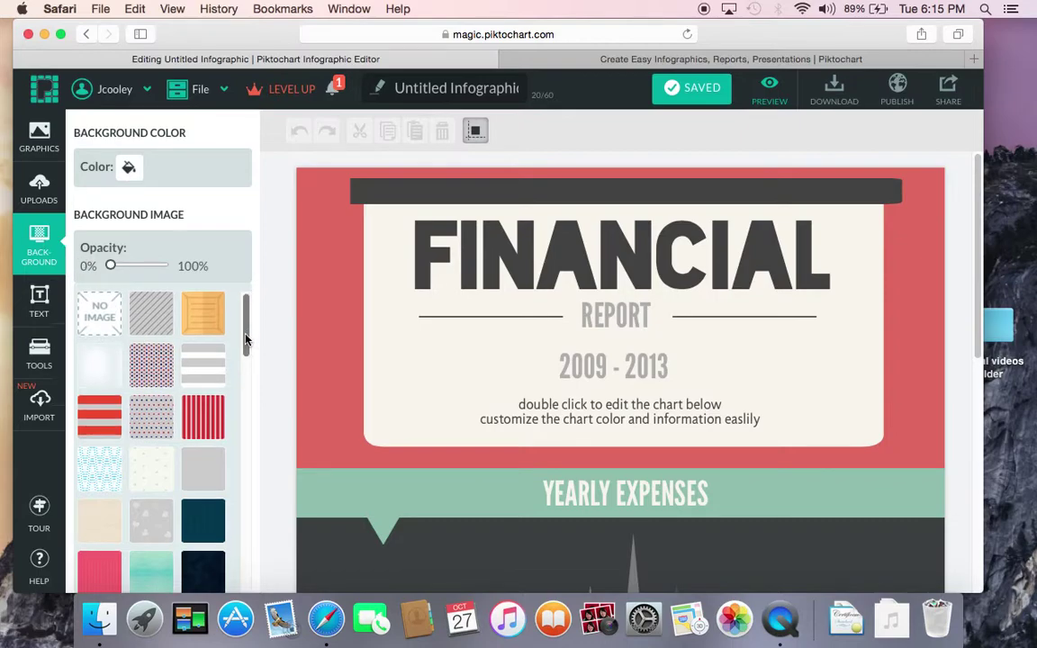
scroll(218, 324, "up", 3)
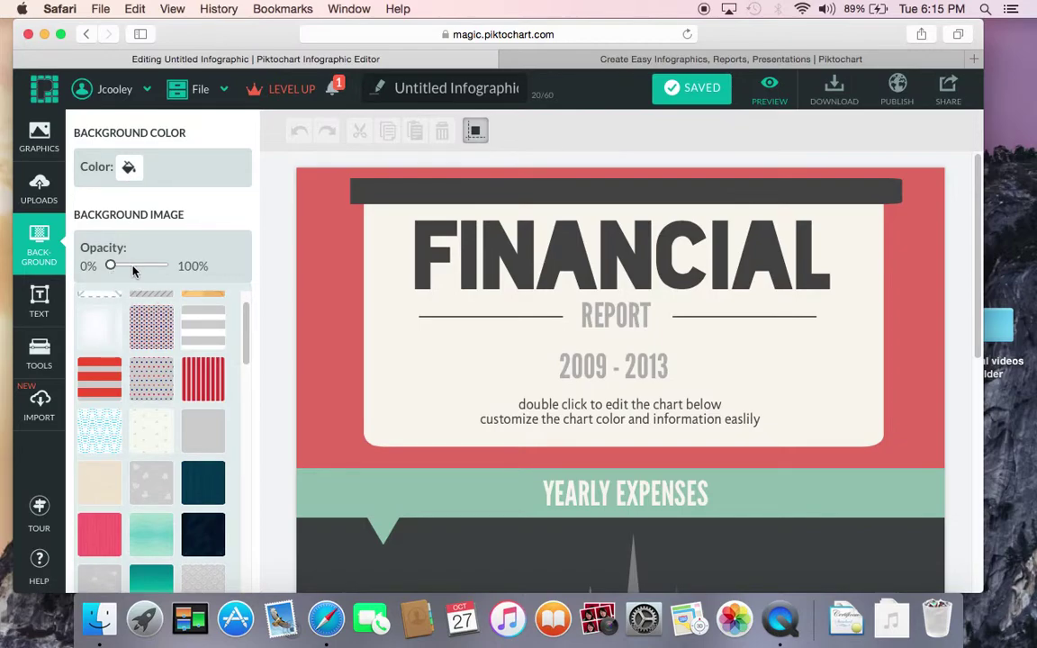
left_click(110, 266)
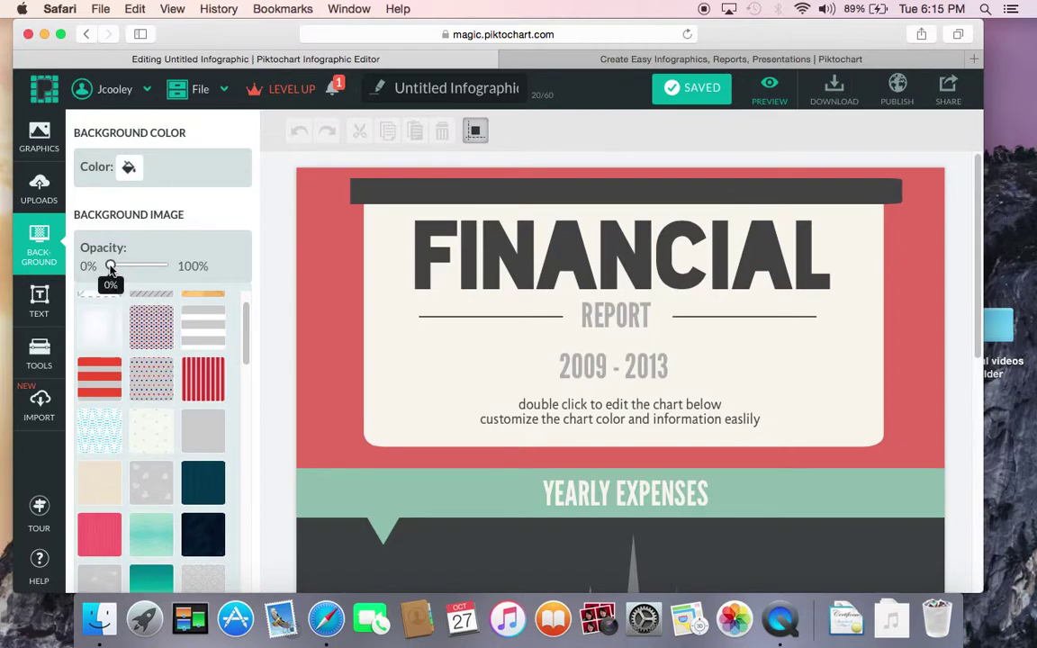
Step: Dismiss the text frames tip, browse the text frame designs, and select the header block
left_click(42, 301)
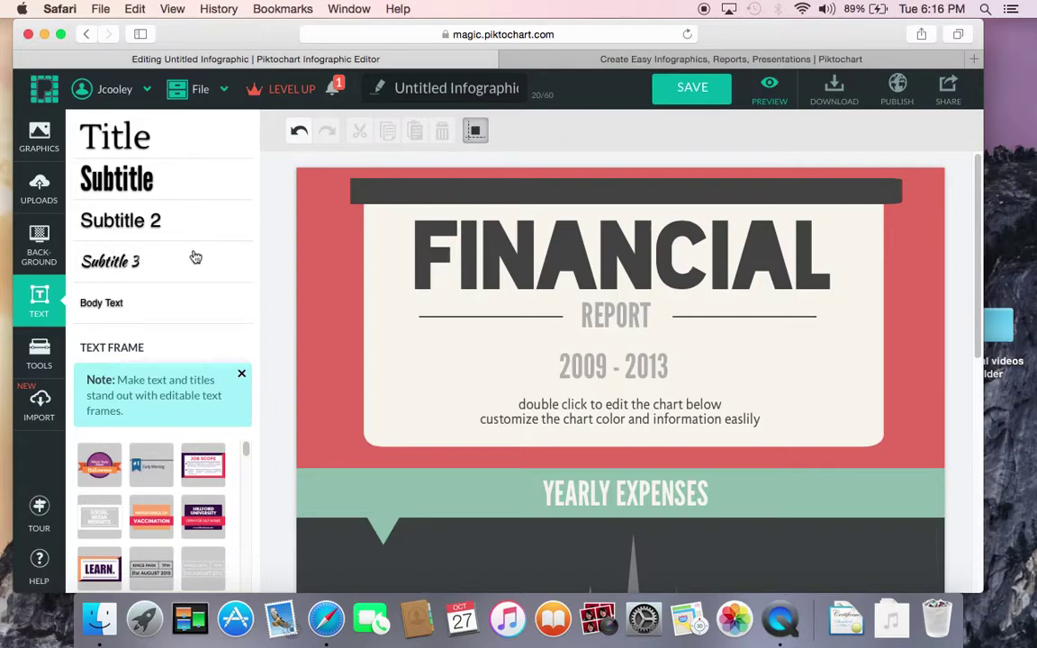
left_click(242, 375)
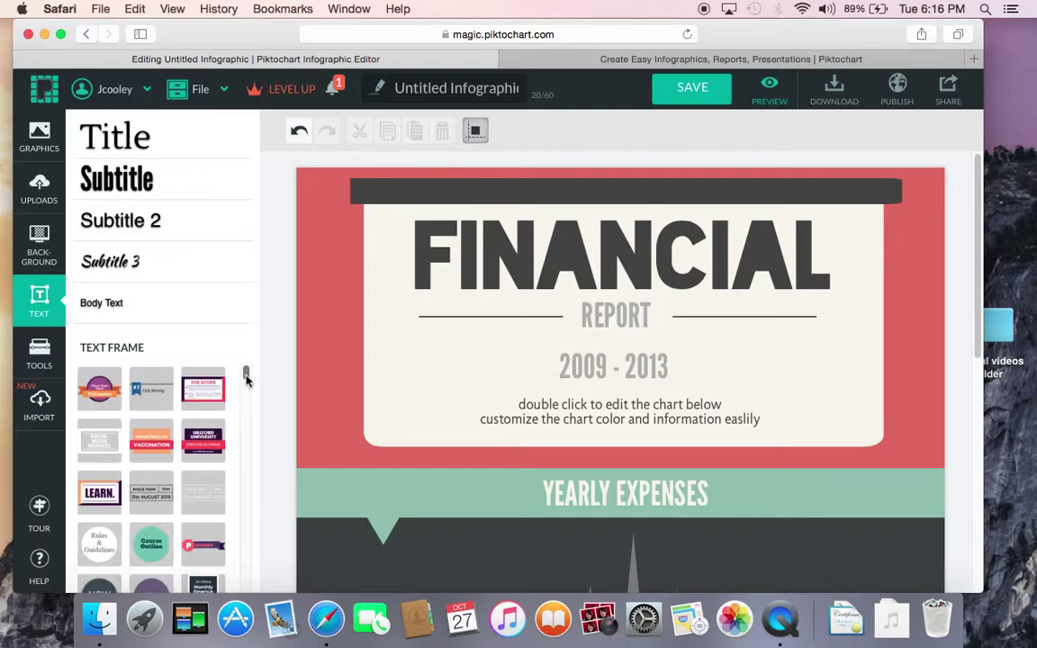
left_click_drag(247, 376, 247, 381)
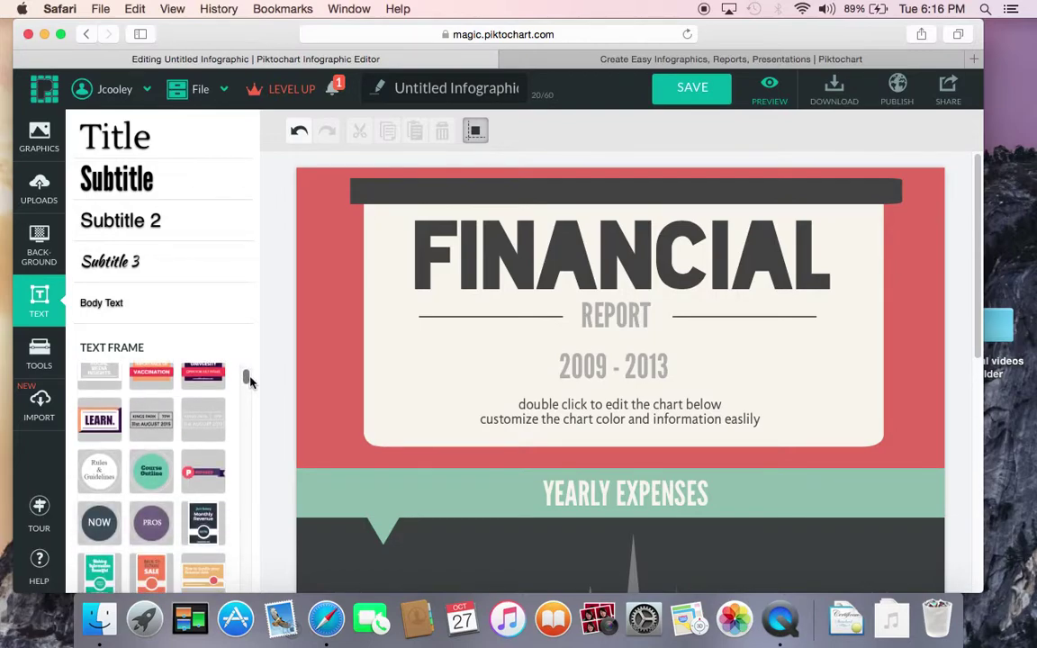
mouse_move(155, 474)
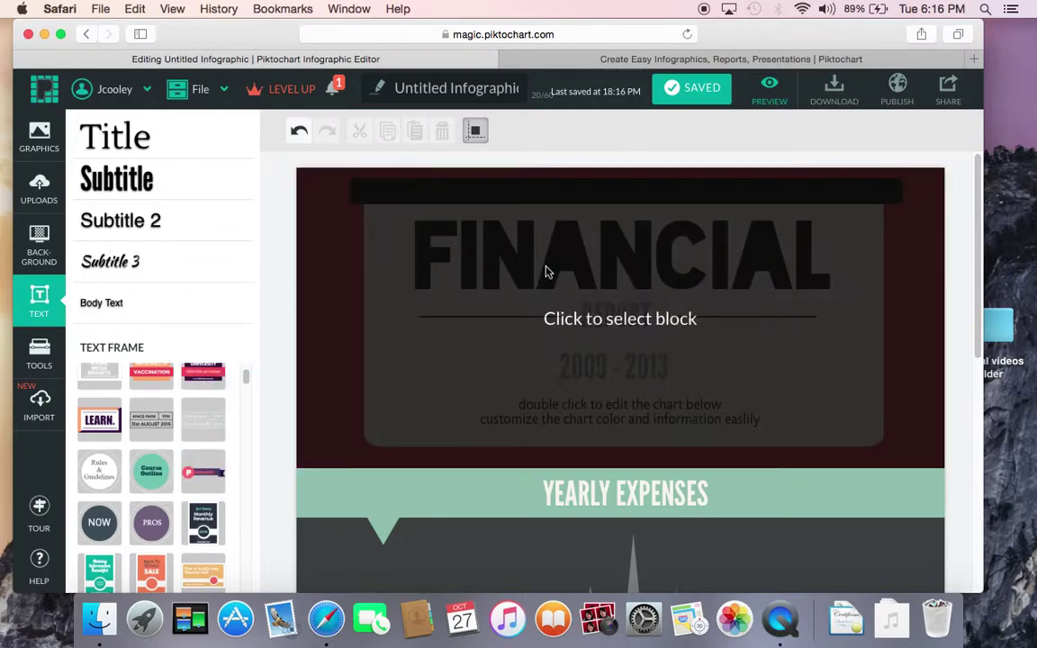
left_click(529, 307)
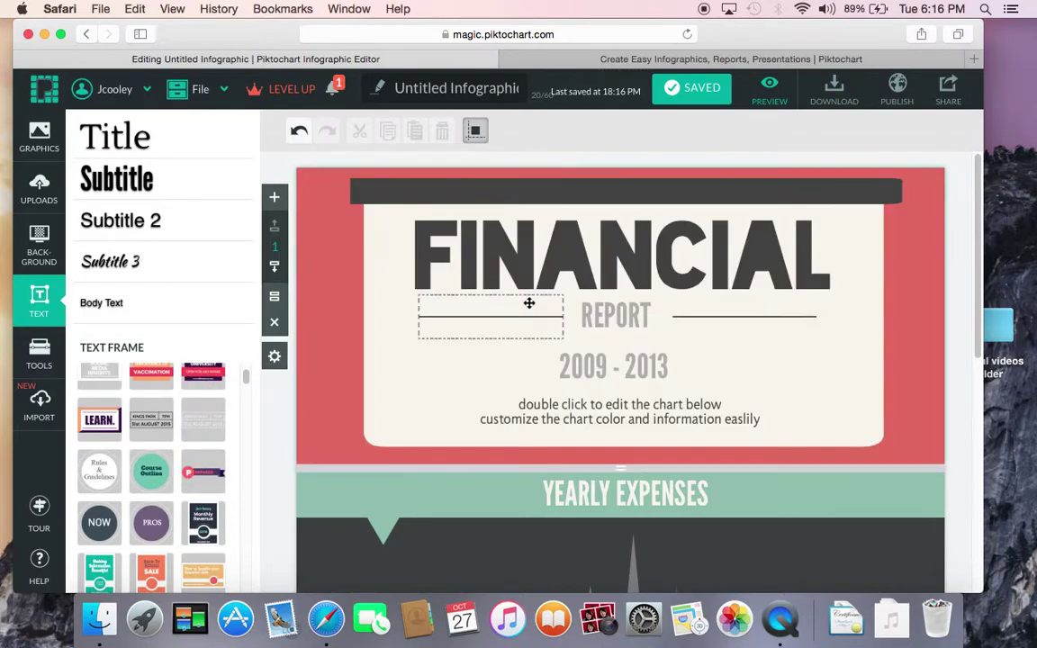
Step: Show the Charts, Maps and Videos tools and view the video embedding options
left_click(42, 352)
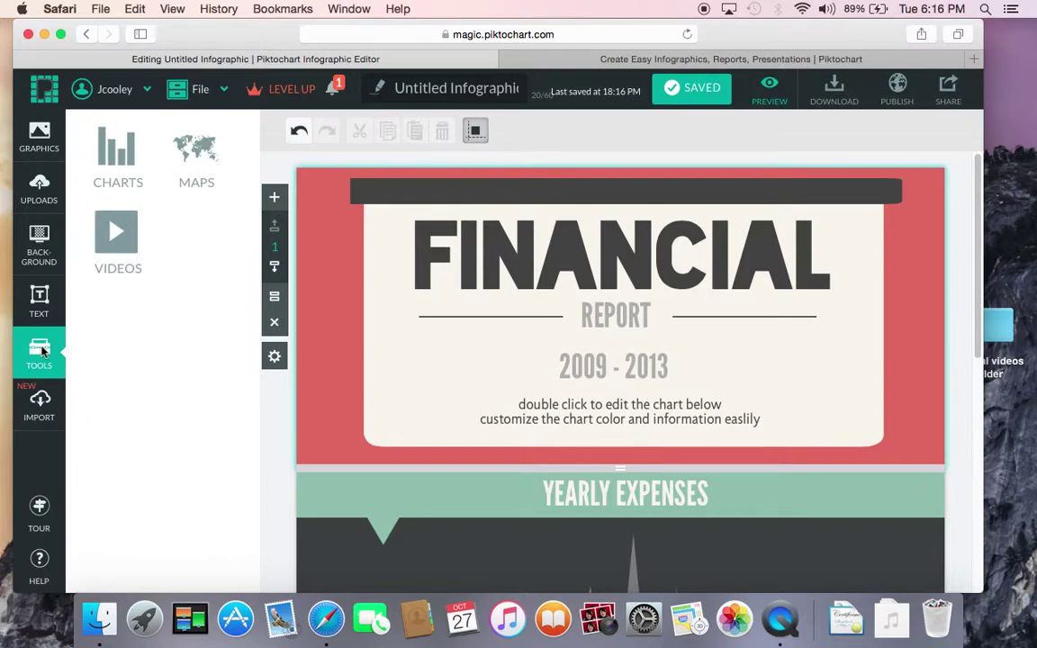
left_click(114, 237)
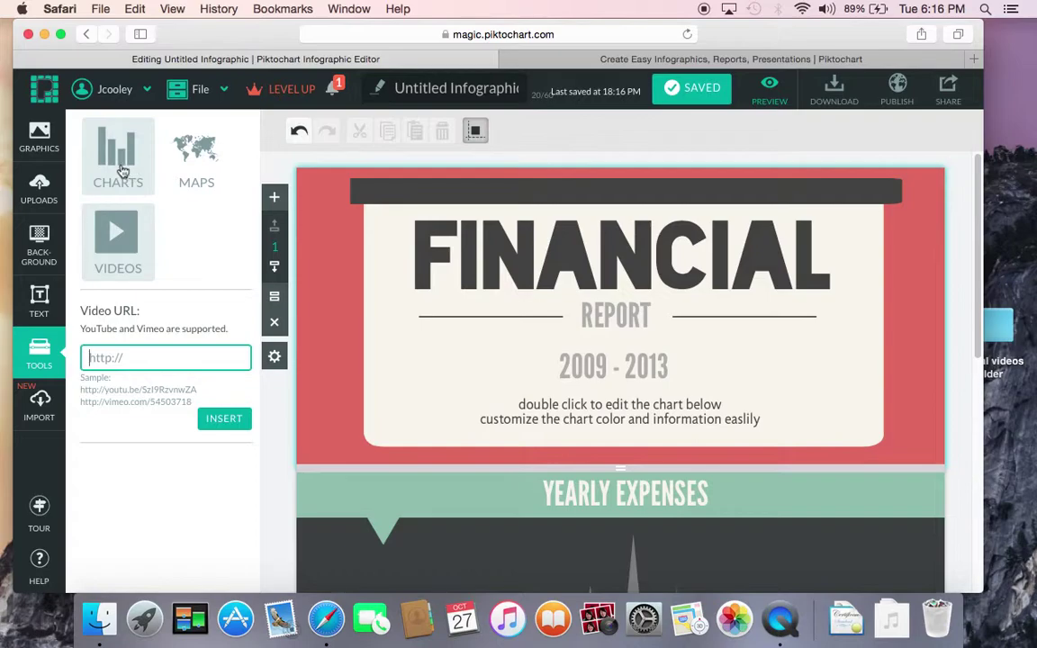
left_click(360, 255)
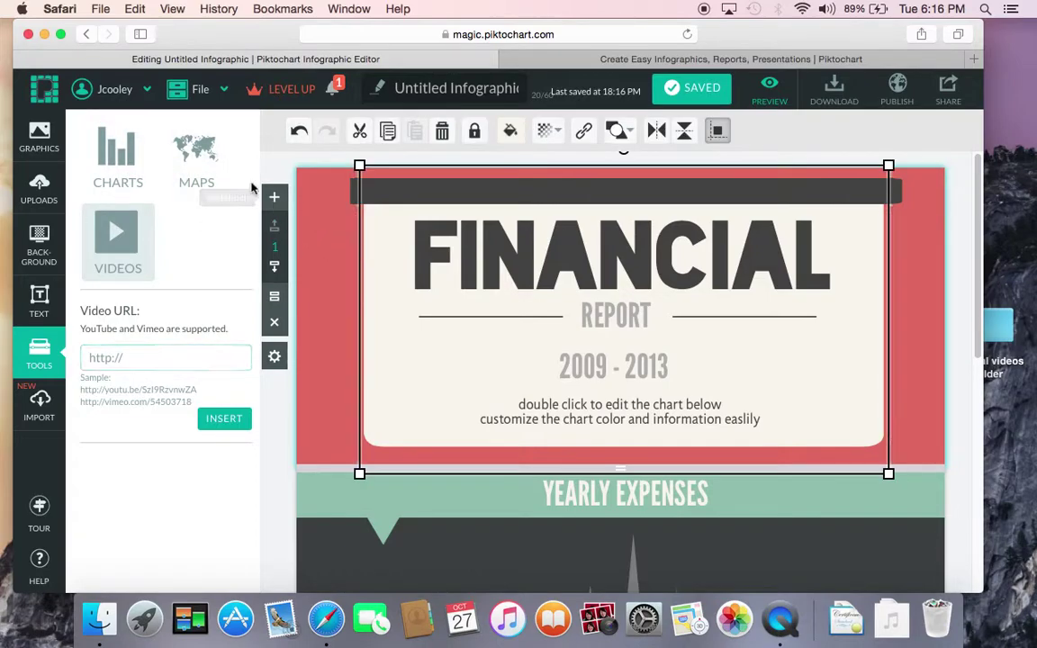
Step: Preview the USA, Europe and Asia maps and close the map editor without inserting one
left_click(217, 174)
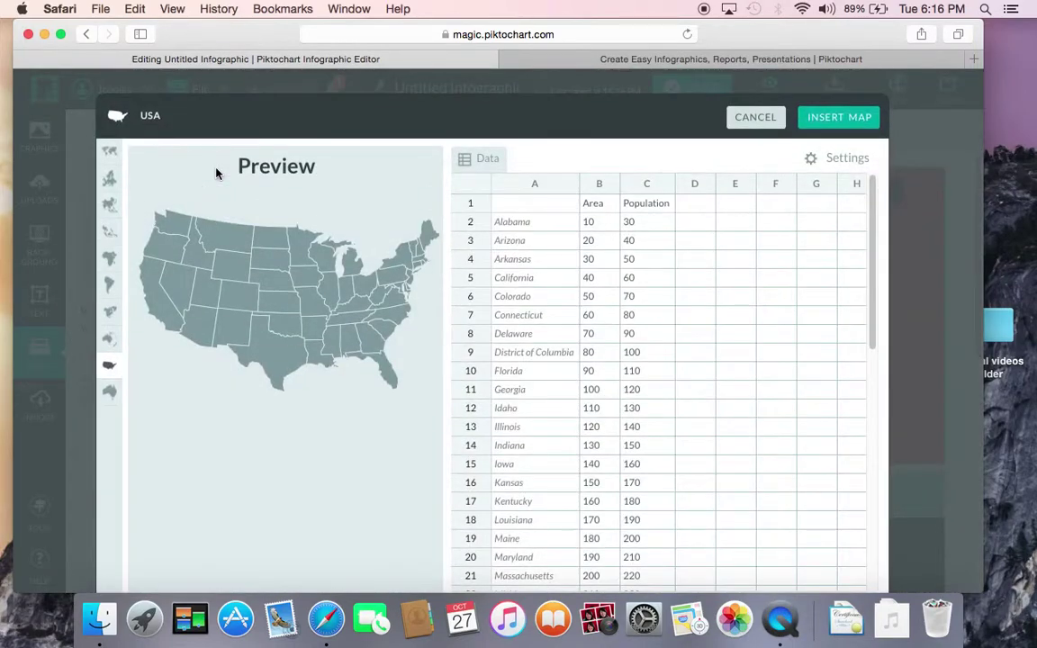
left_click(109, 177)
left_click(109, 204)
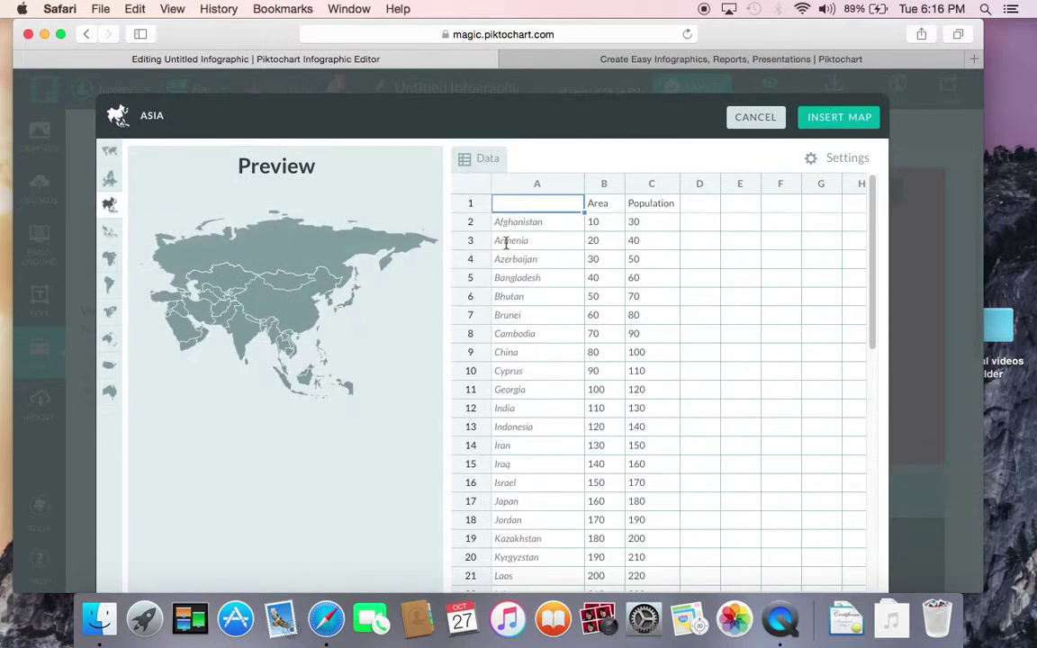
left_click(772, 120)
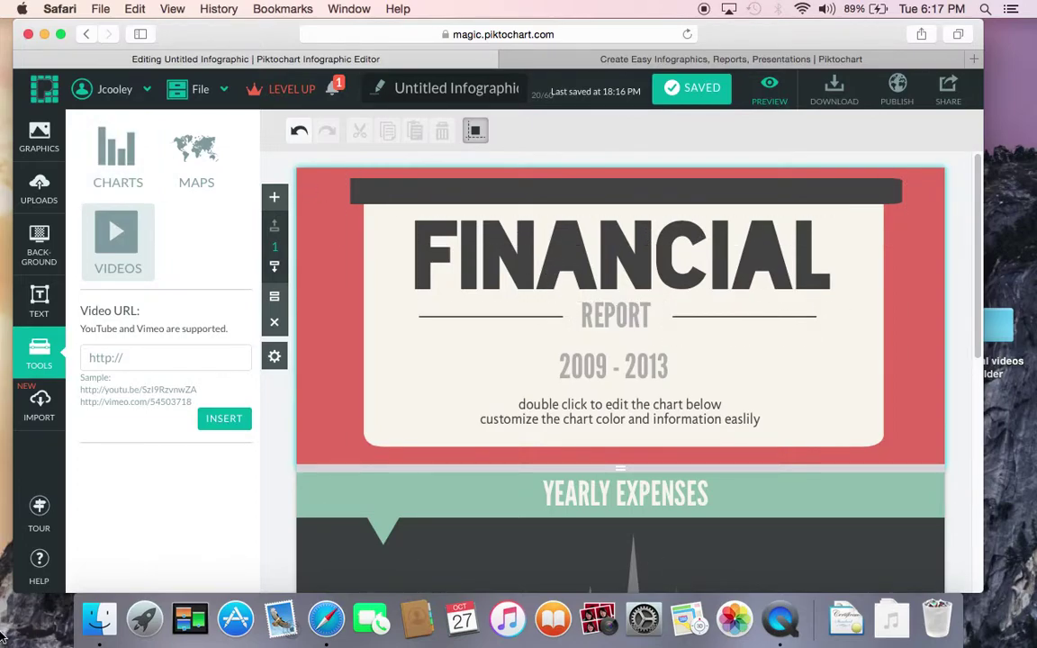
left_click(516, 262)
Step: Change the FINANCIAL heading's font from Blackout to Copse
double_click(516, 262)
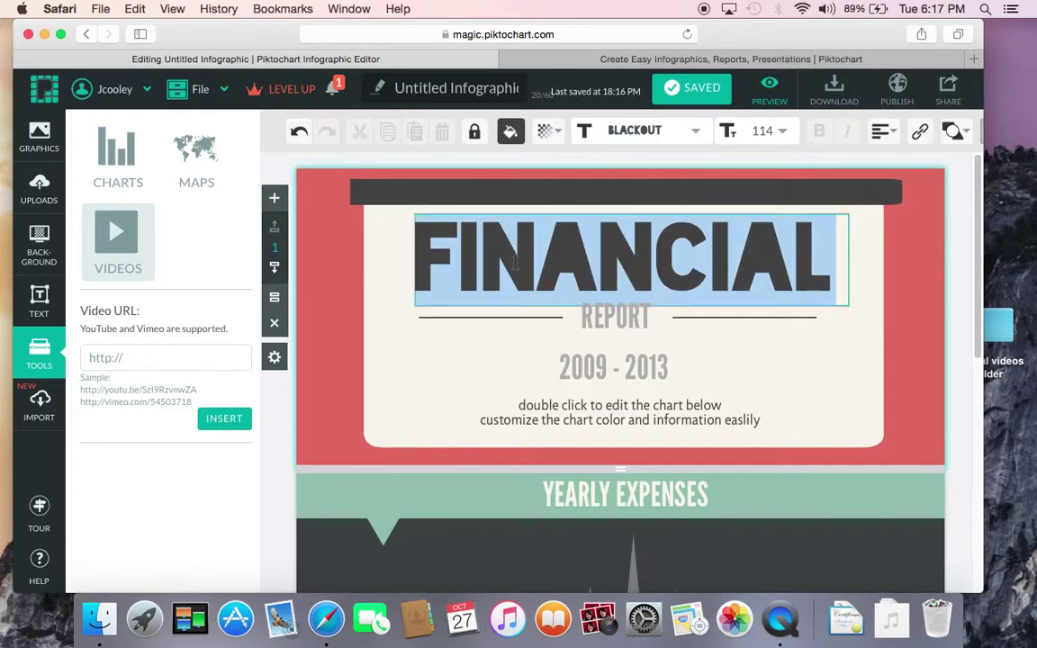
left_click(695, 133)
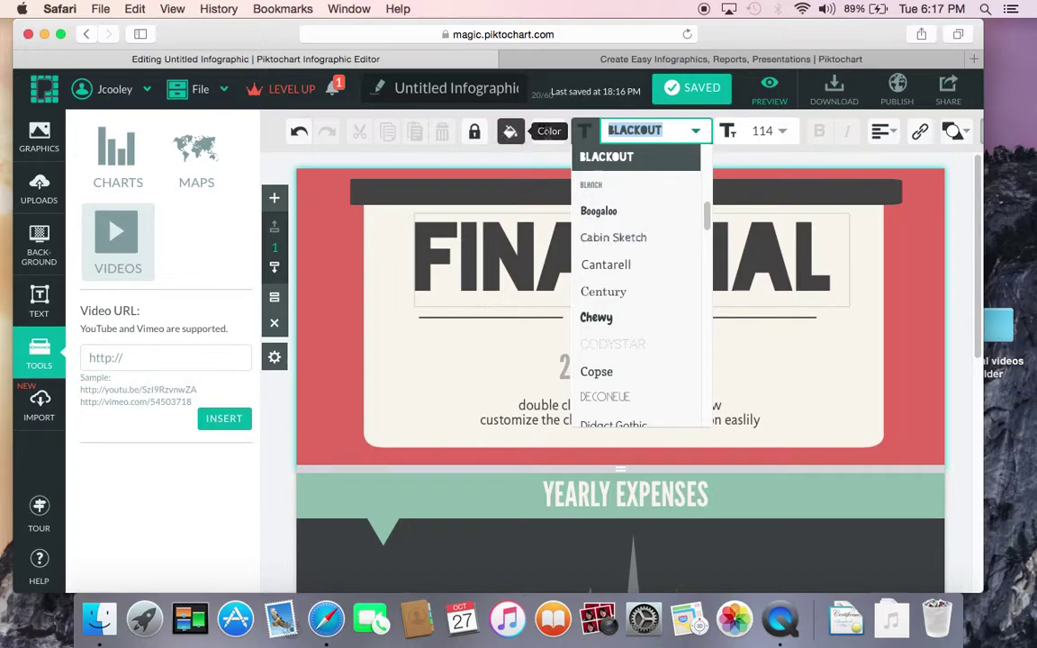
left_click(885, 133)
type("Copse")
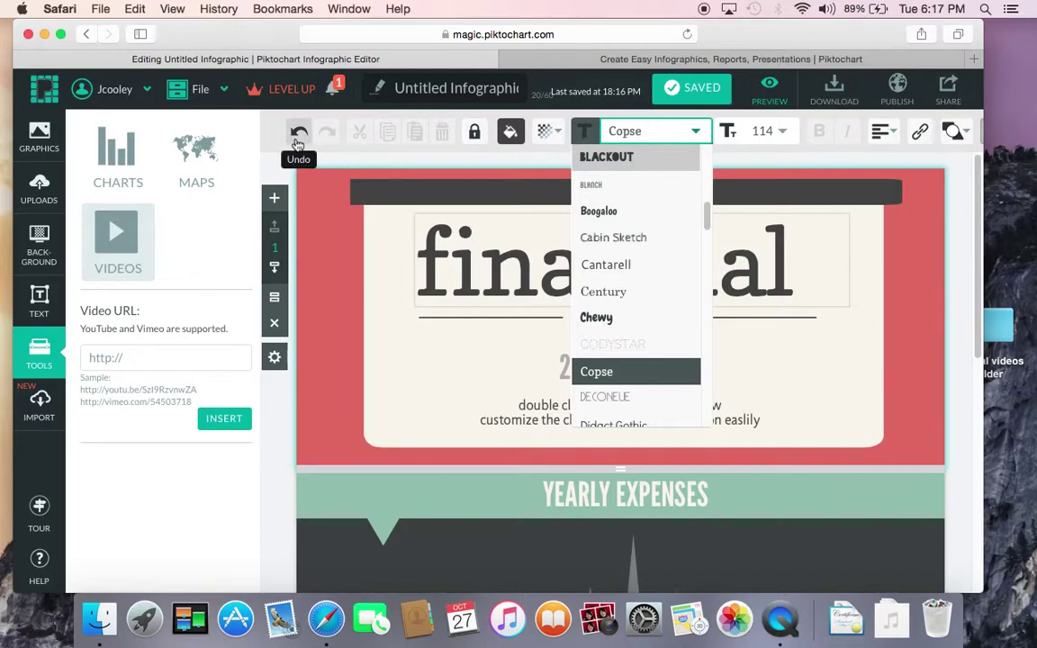
Step: Revert the heading's font change and delete the 2009 - 2013 date text
key("Escape")
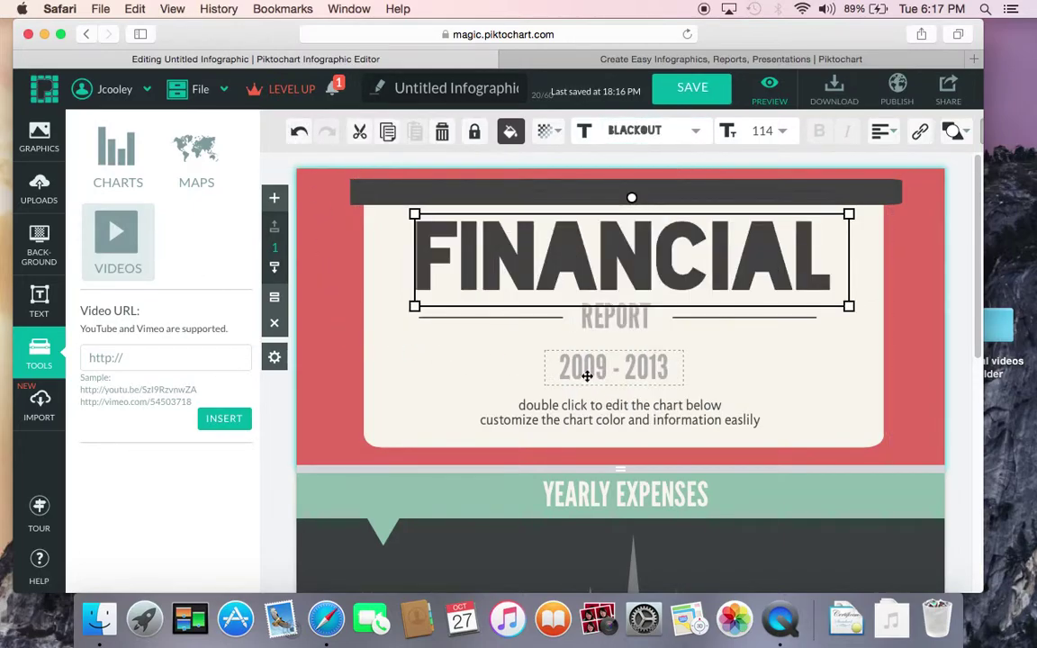
left_click(587, 374)
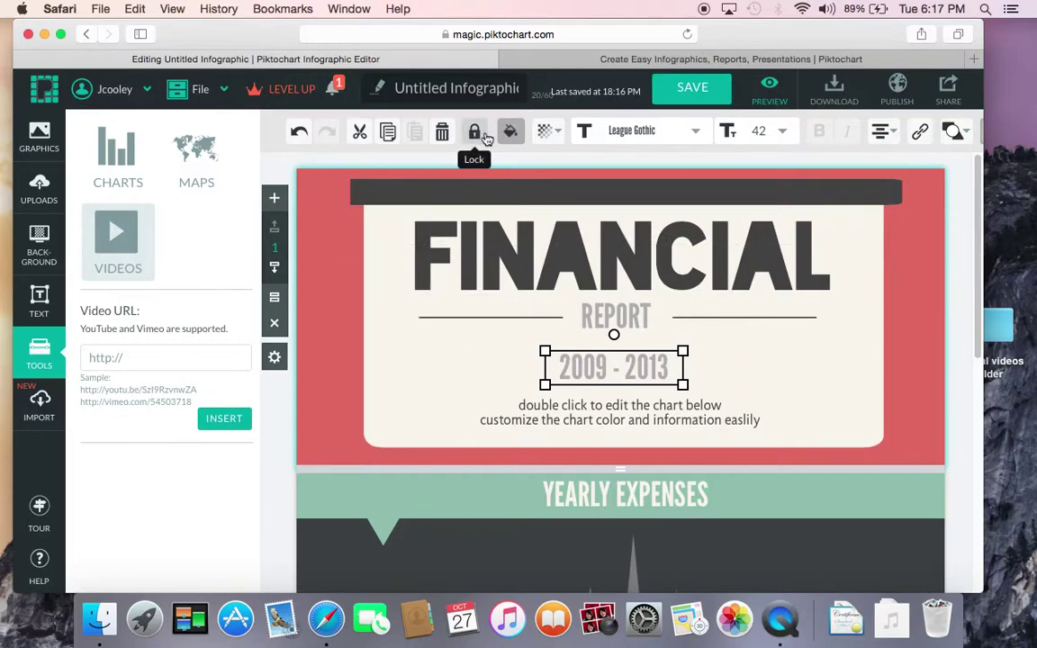
left_click(447, 134)
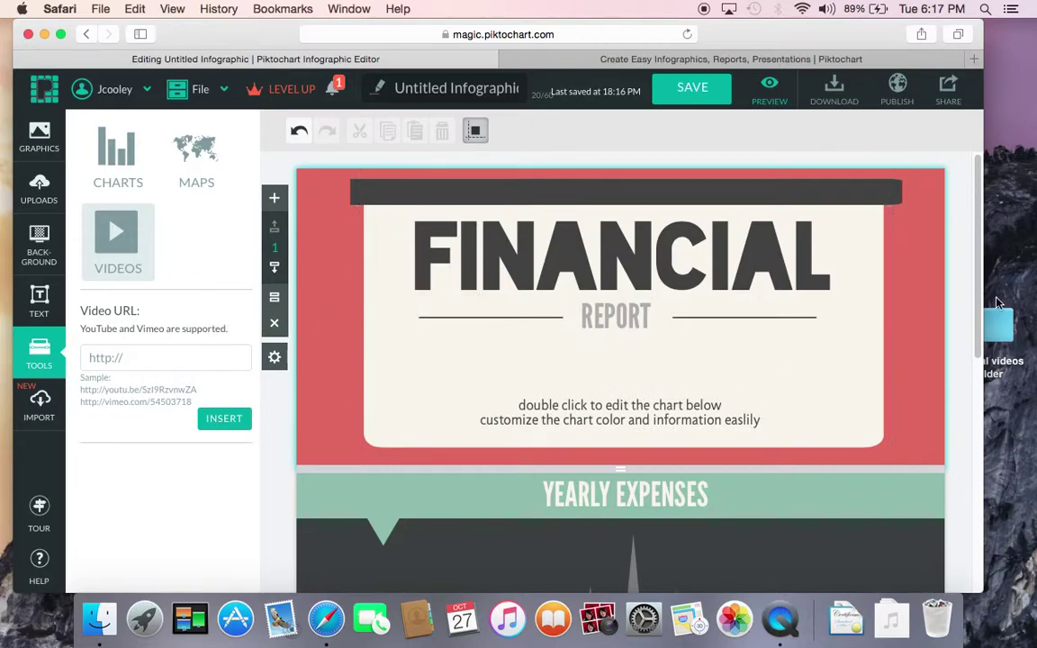
Step: Open the yearly expenses chart's data editor and enter Data as the chart title
left_click_drag(984, 298, 985, 364)
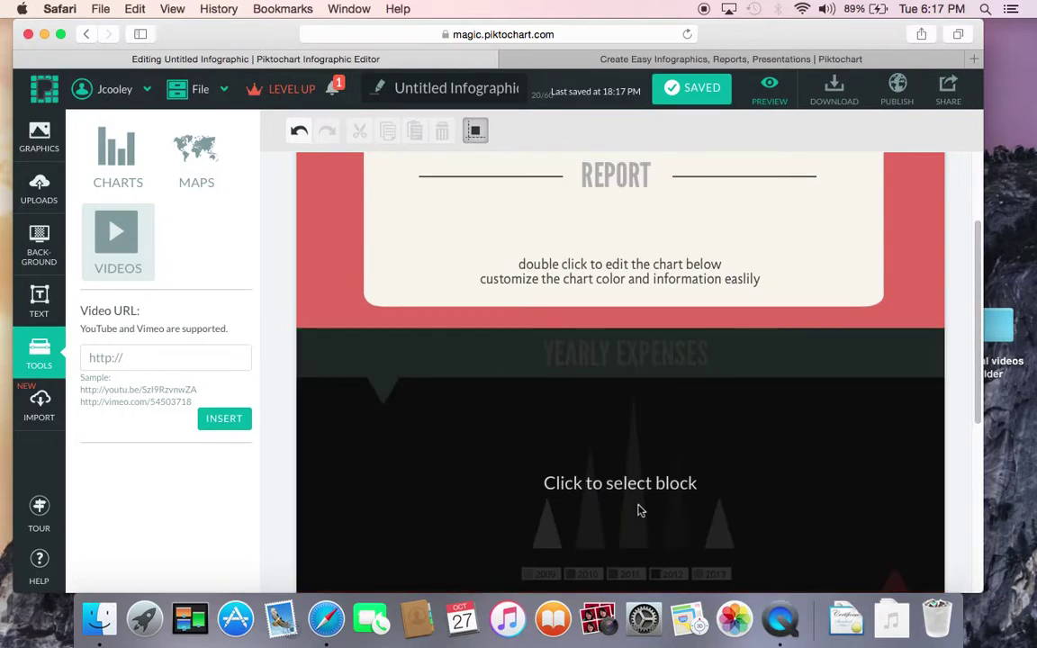
left_click(638, 508)
double_click(639, 506)
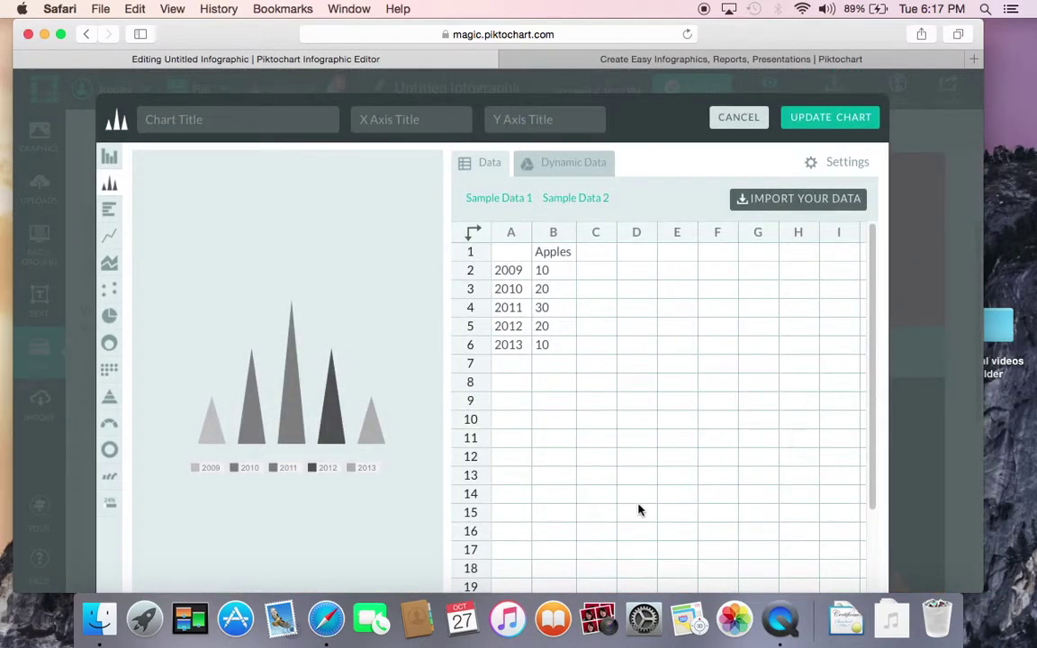
left_click(288, 119)
type("Data")
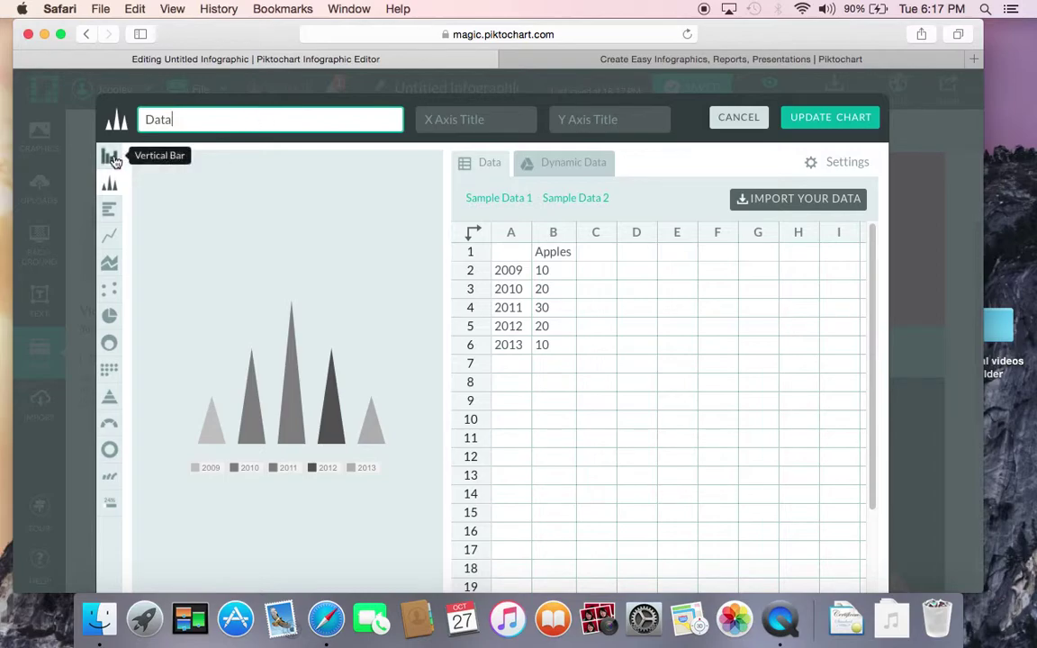
Step: Preview the chart as horizontal bar, line, area, dot plot, pie, stacked donut and icon matrix
left_click(110, 210)
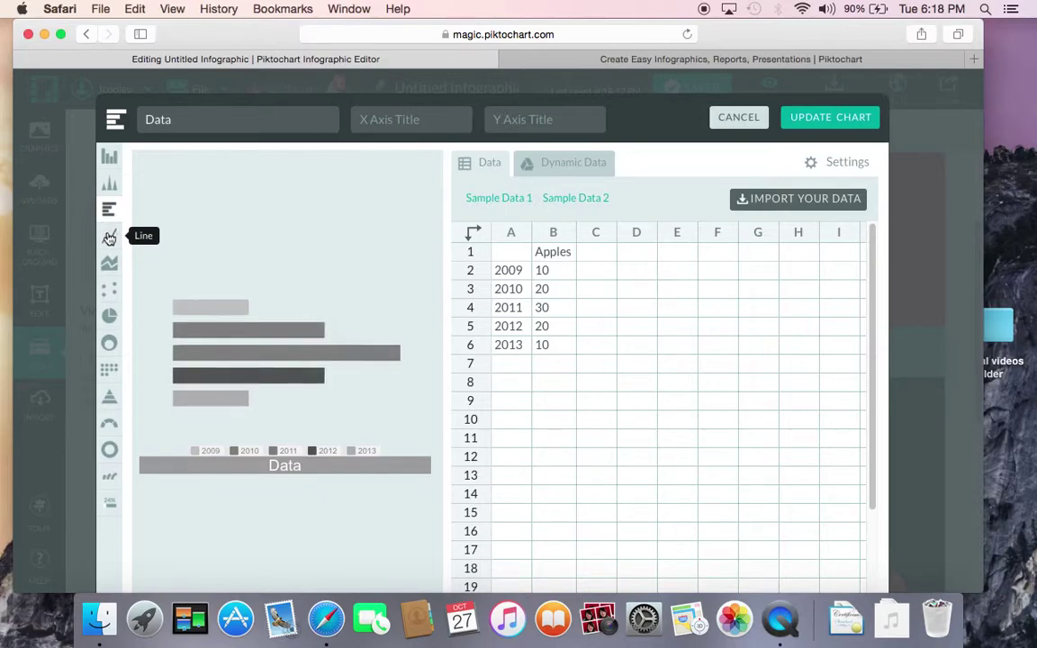
left_click(109, 235)
left_click(109, 265)
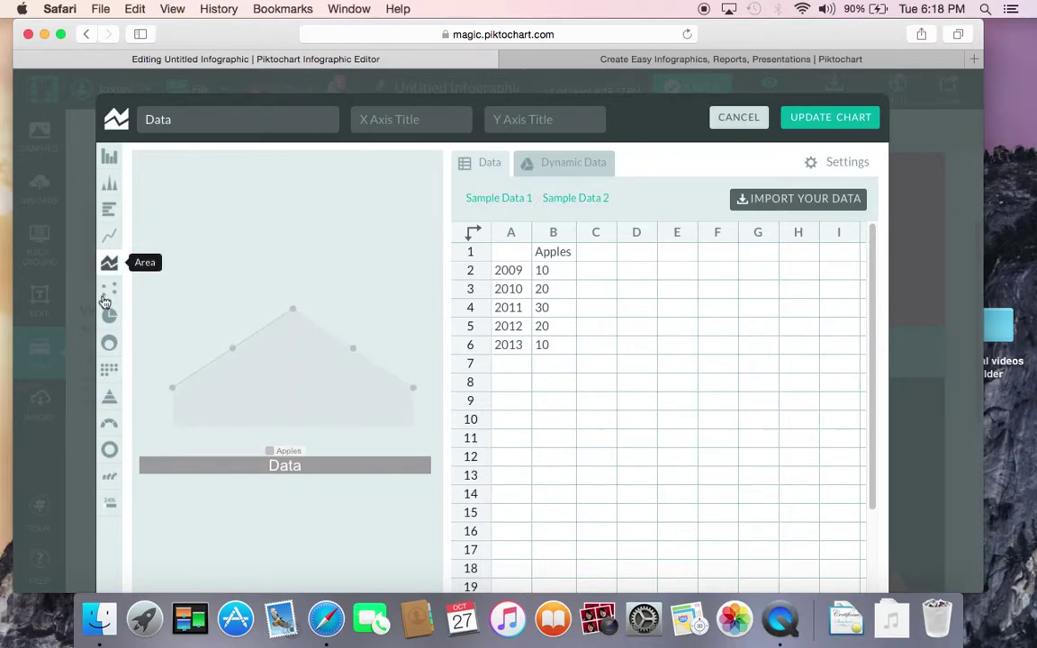
left_click(109, 290)
left_click(108, 317)
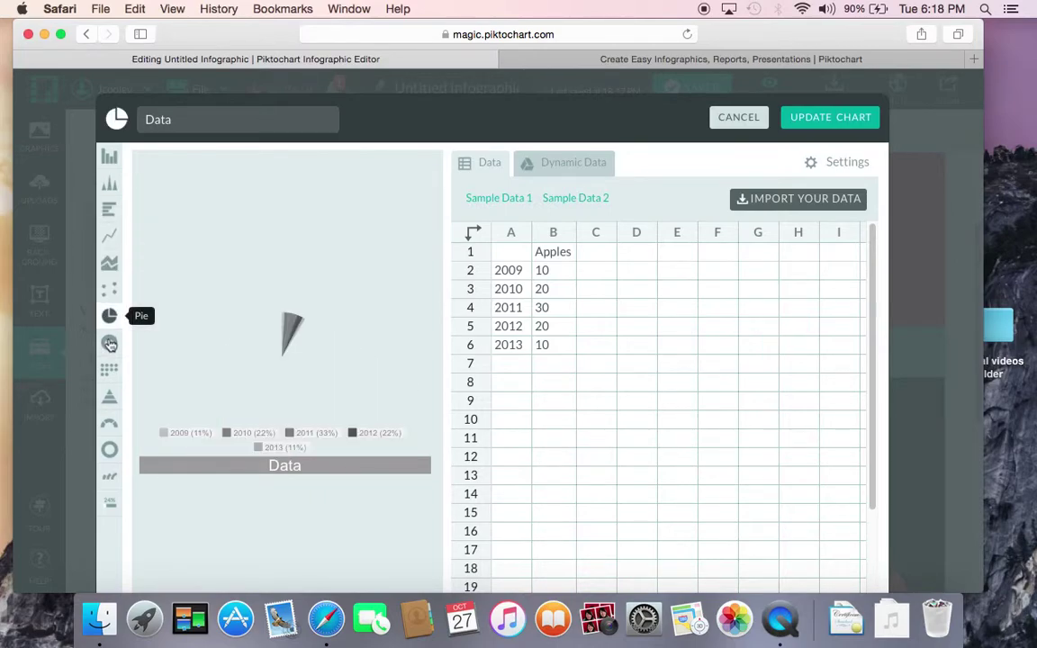
left_click(109, 344)
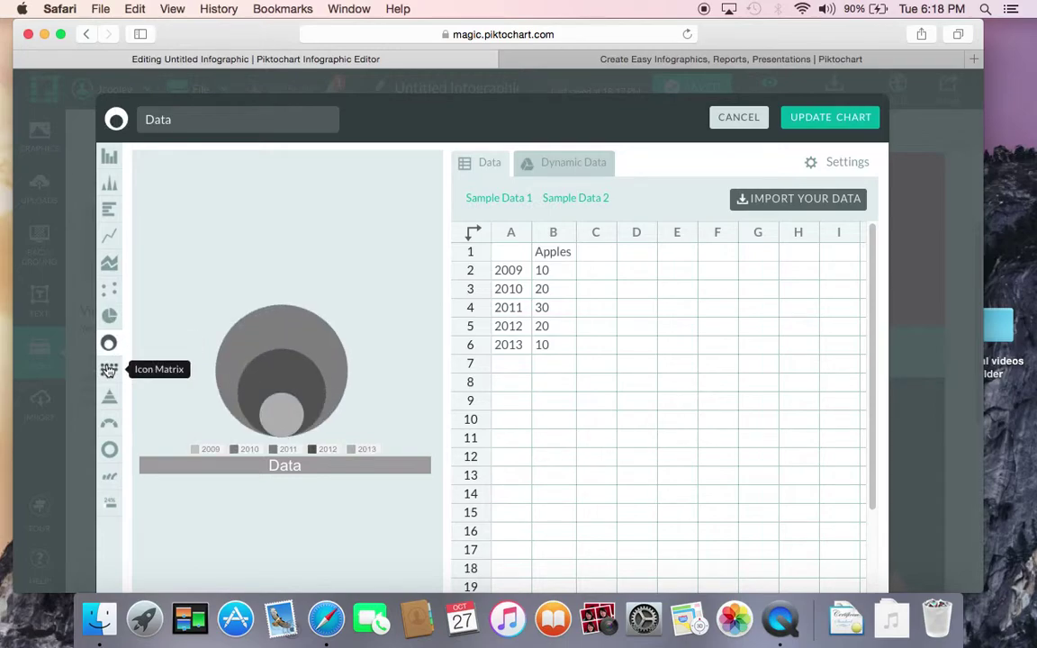
left_click(108, 370)
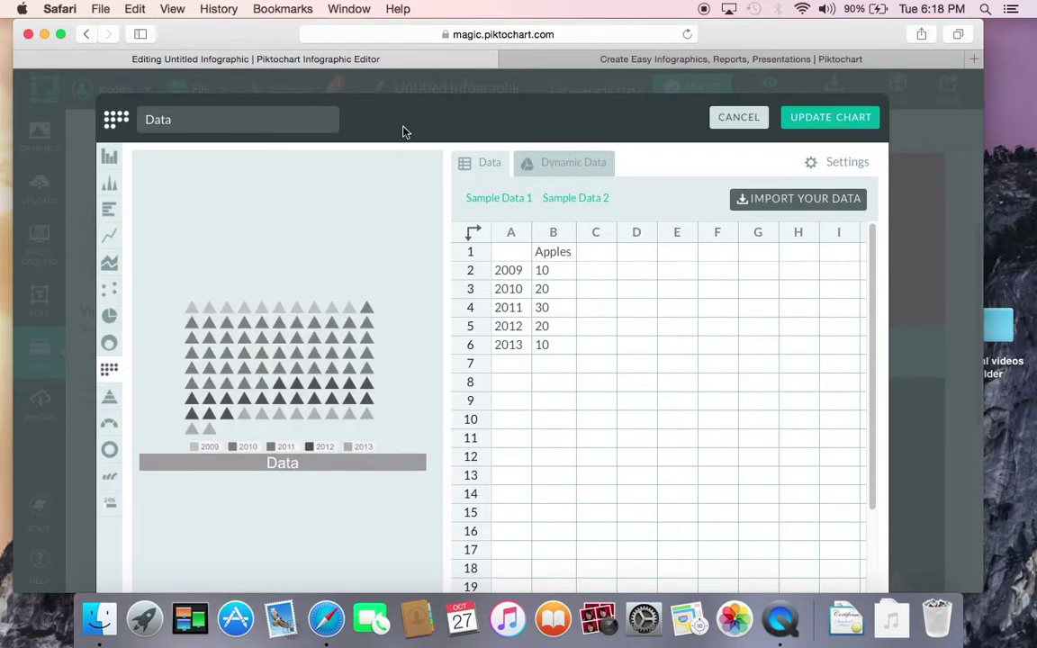
Step: Switch the chart to vertical bars and change the 2009 Apples value to 80
left_click(109, 155)
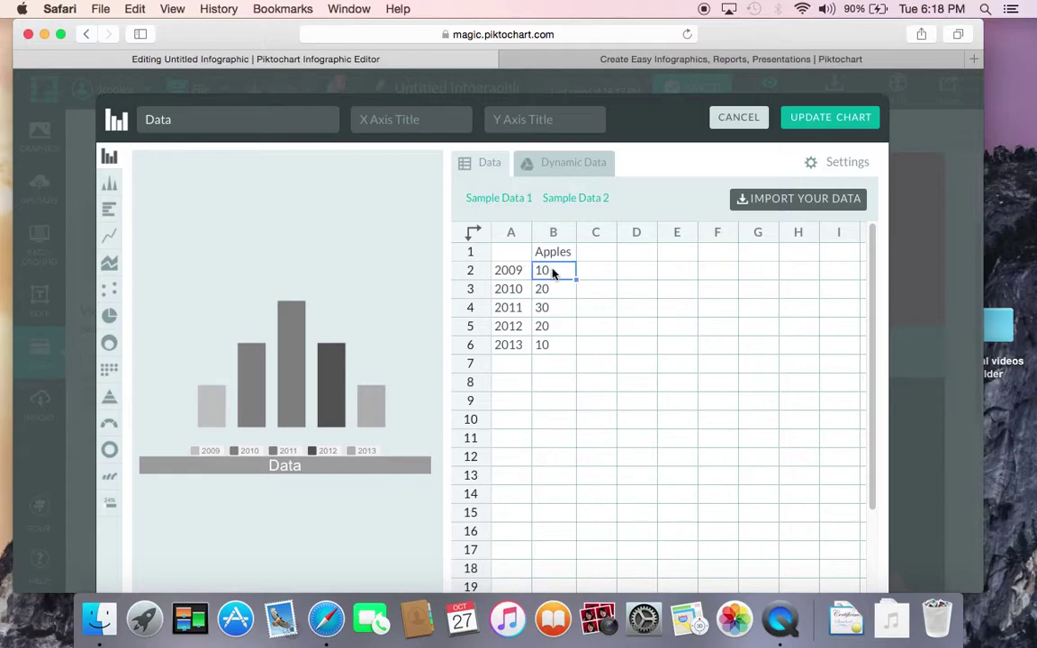
key("BackSpace")
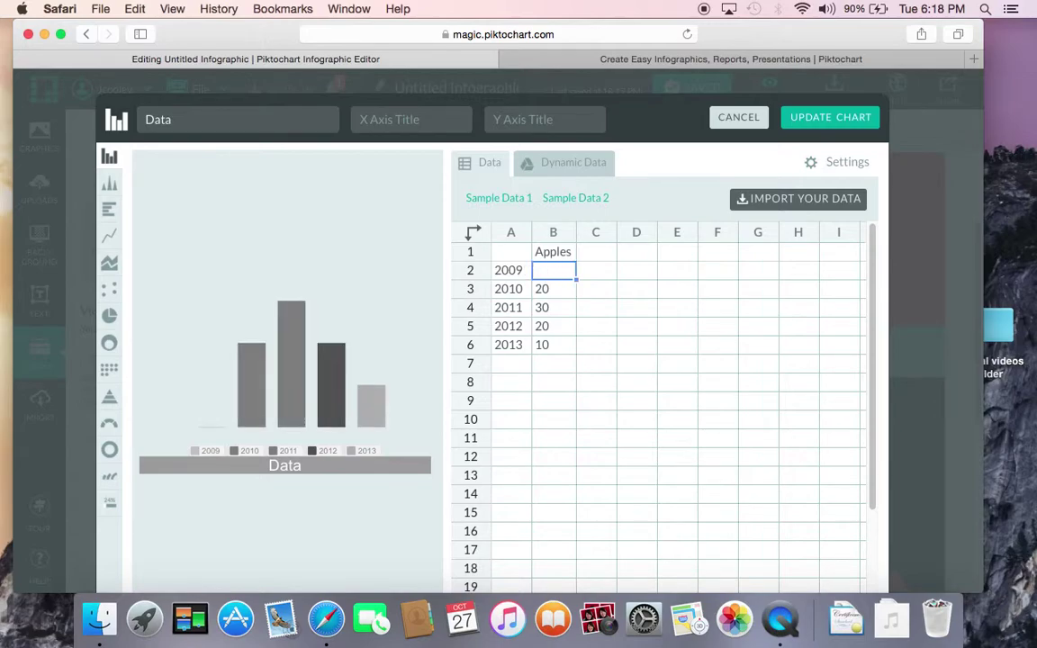
type("80")
left_click(557, 293)
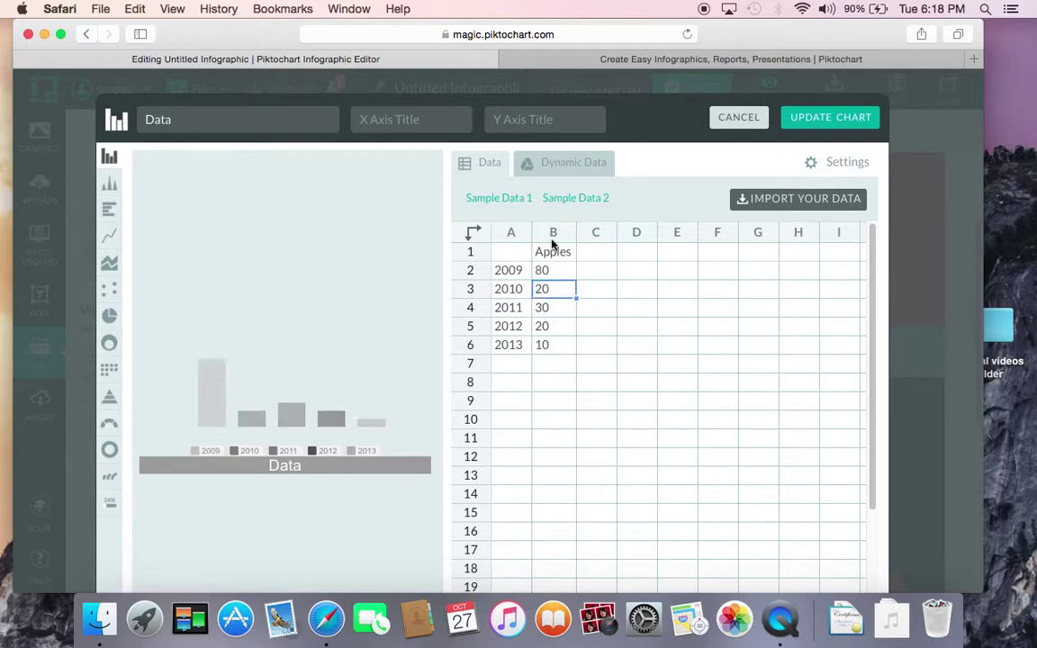
Step: View the Google spreadsheet link option, cancel a data file import, and close the editor unchanged
left_click(557, 170)
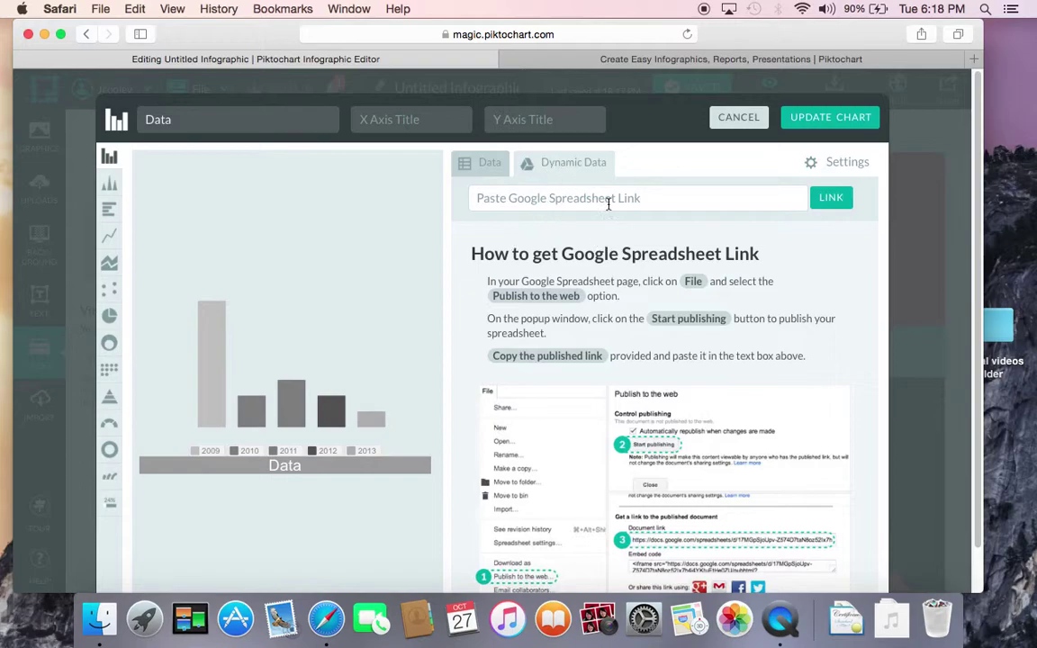
left_click(491, 163)
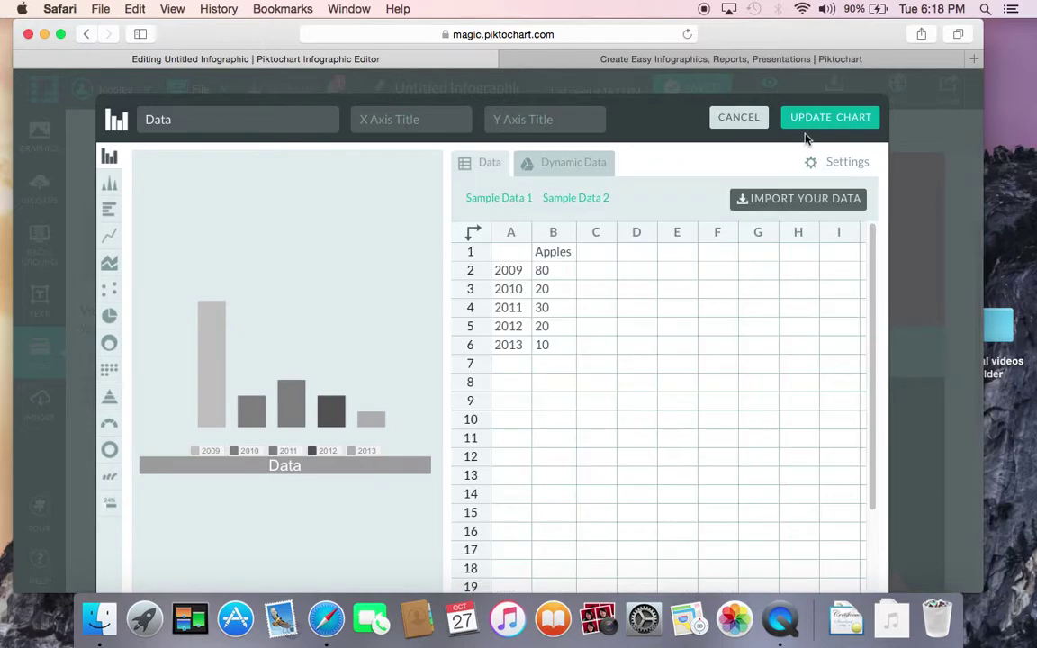
left_click(824, 199)
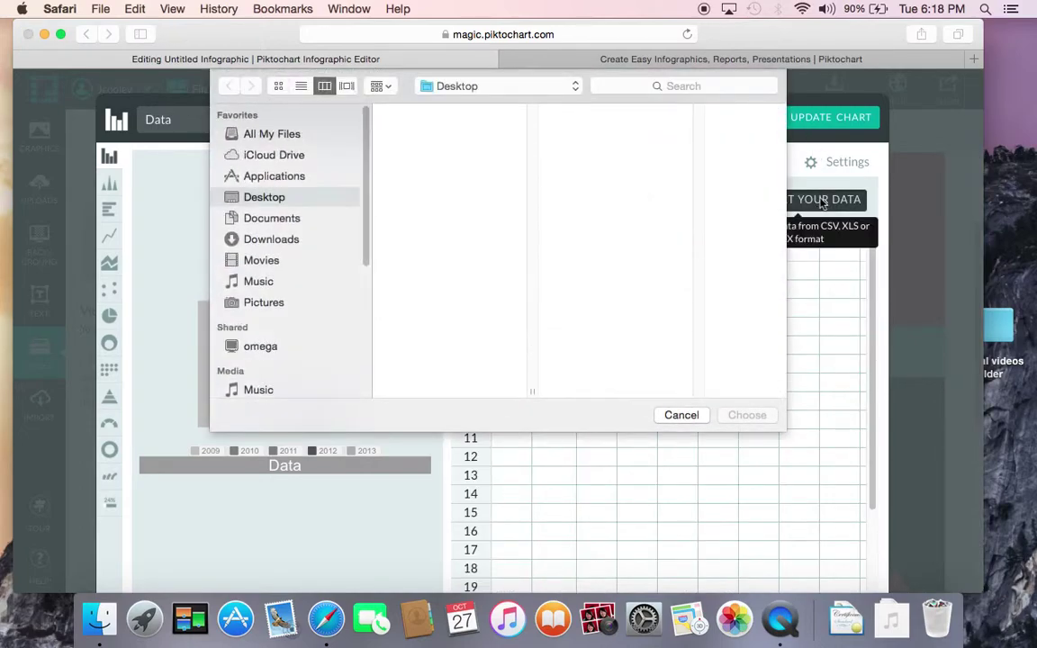
left_click(682, 416)
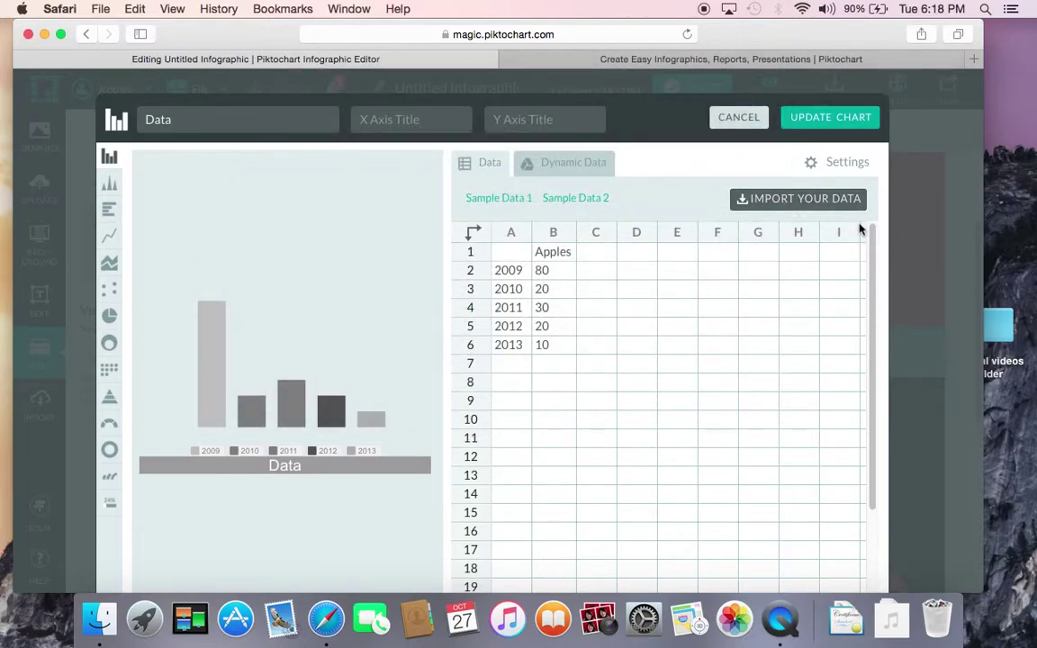
left_click(740, 117)
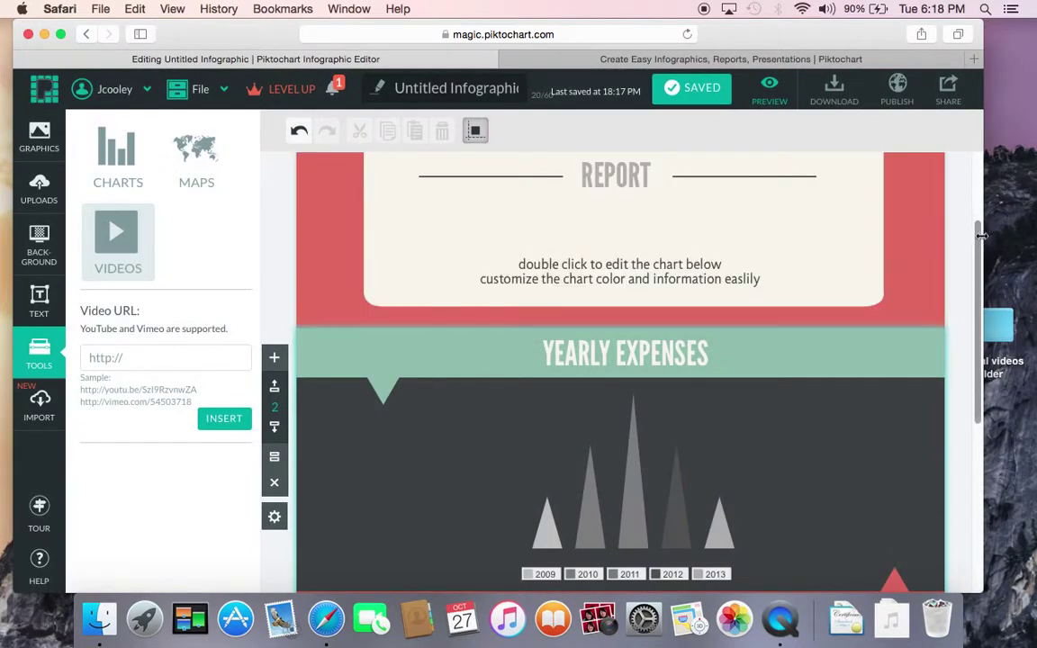
Step: Fade the question-mark icon in the 3.05 block to about 73% opacity
left_click_drag(979, 216, 893, 396)
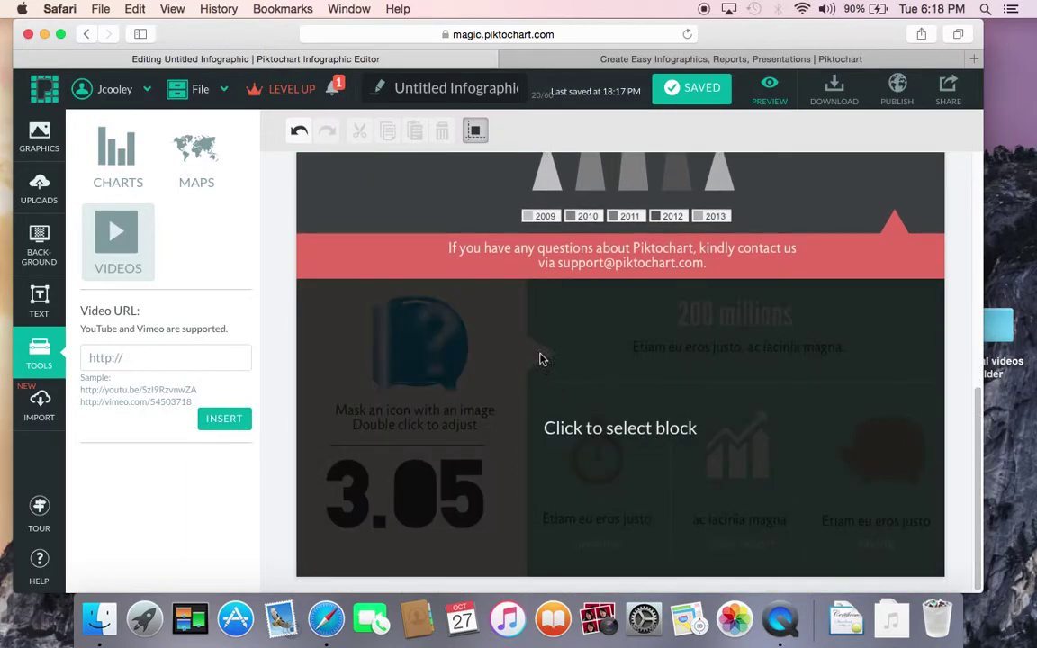
left_click(475, 397)
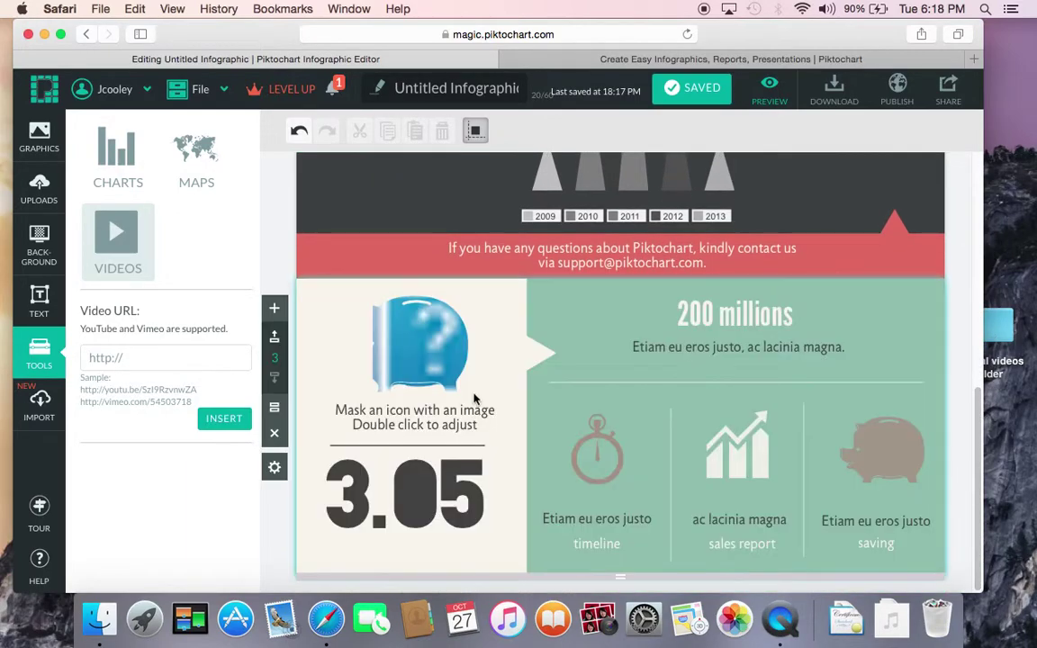
left_click(450, 352)
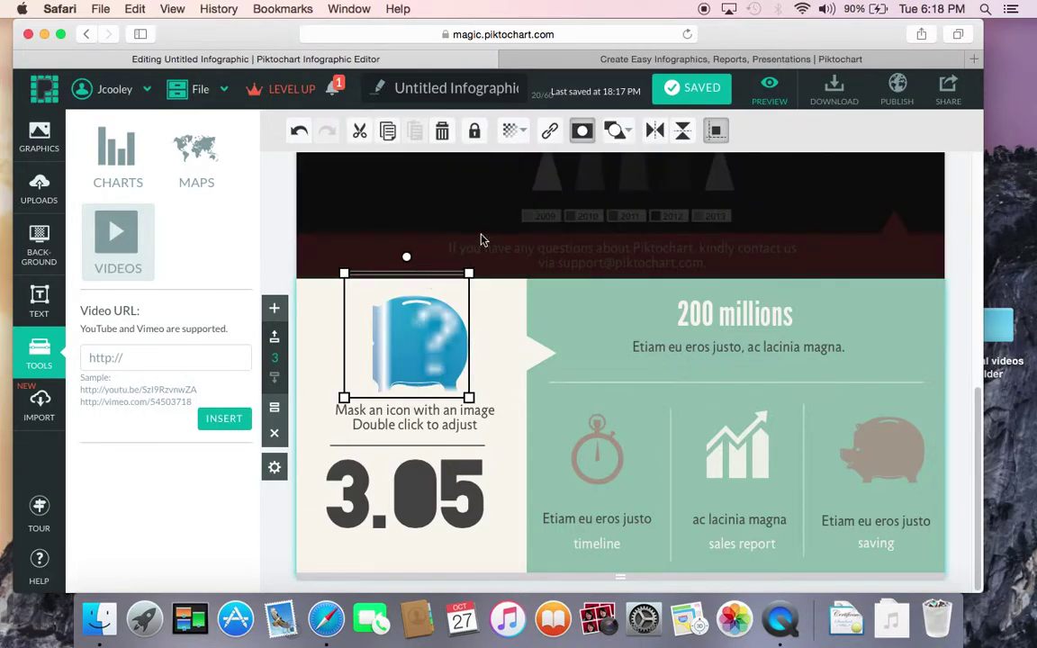
left_click(511, 131)
mouse_move(534, 167)
left_mouse_down()
mouse_move(488, 173)
mouse_move(525, 174)
left_mouse_up()
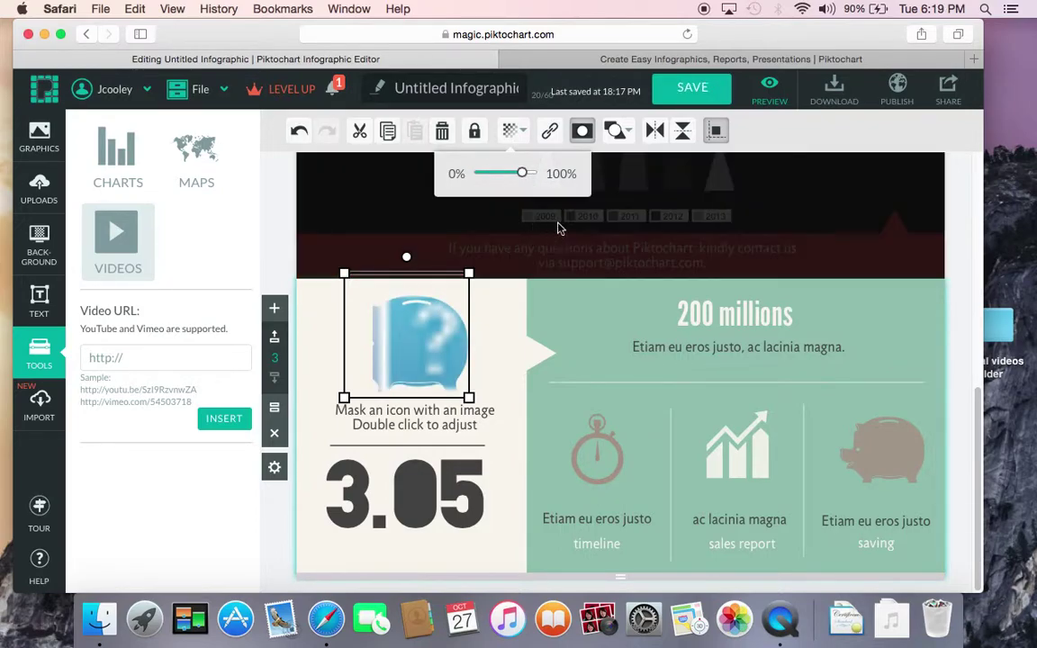
Step: Select the 3.05 figure, the stopwatch icon and the timeline caption in turn
left_click(454, 483)
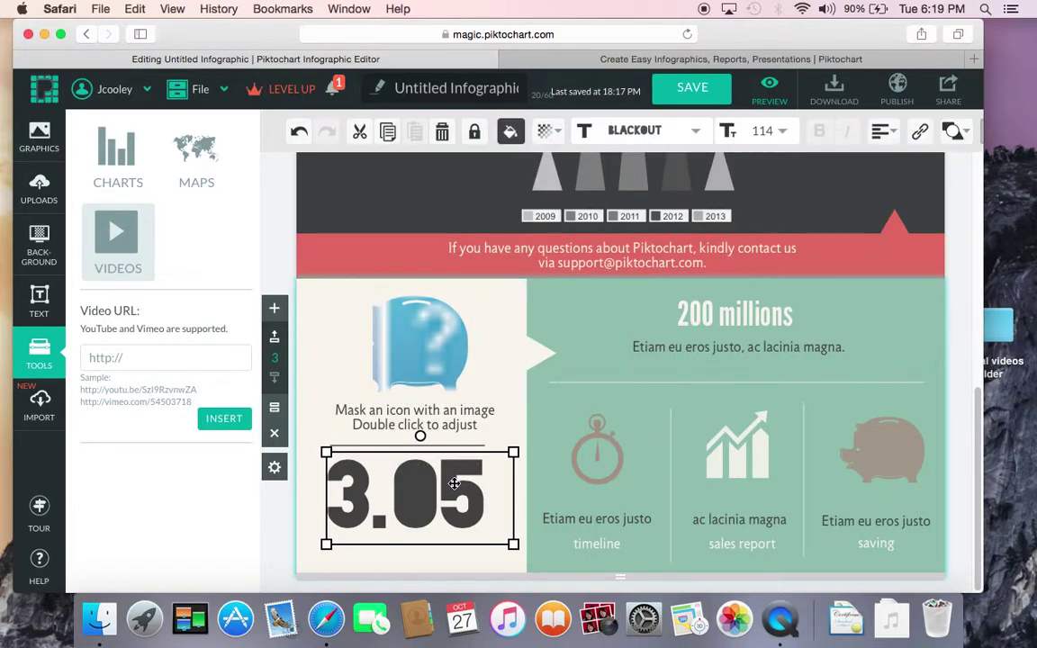
left_click(602, 456)
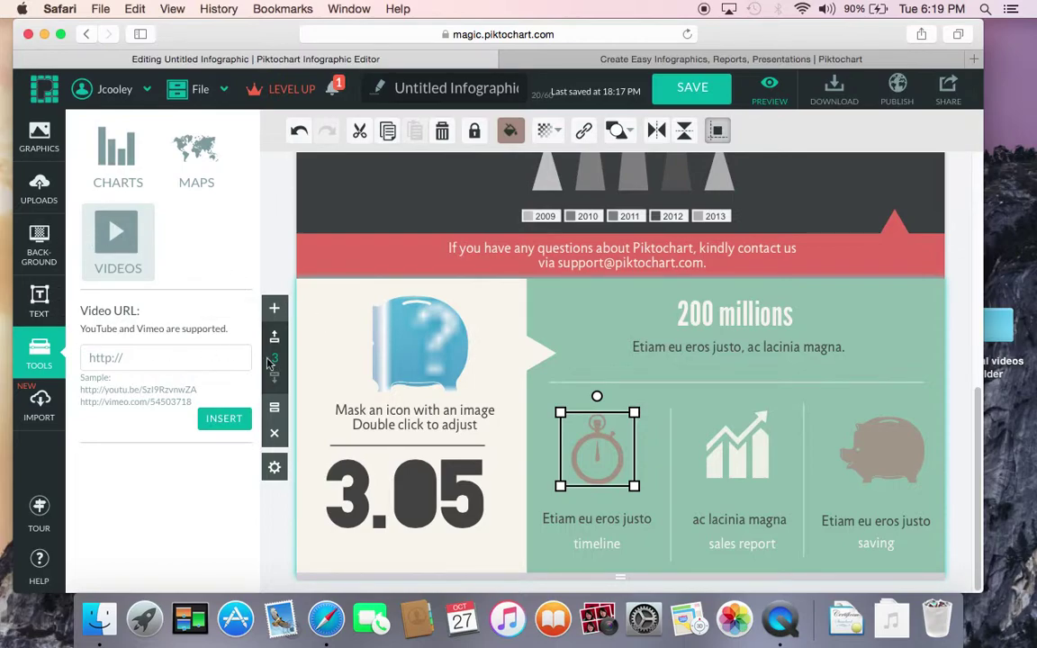
left_click(606, 544)
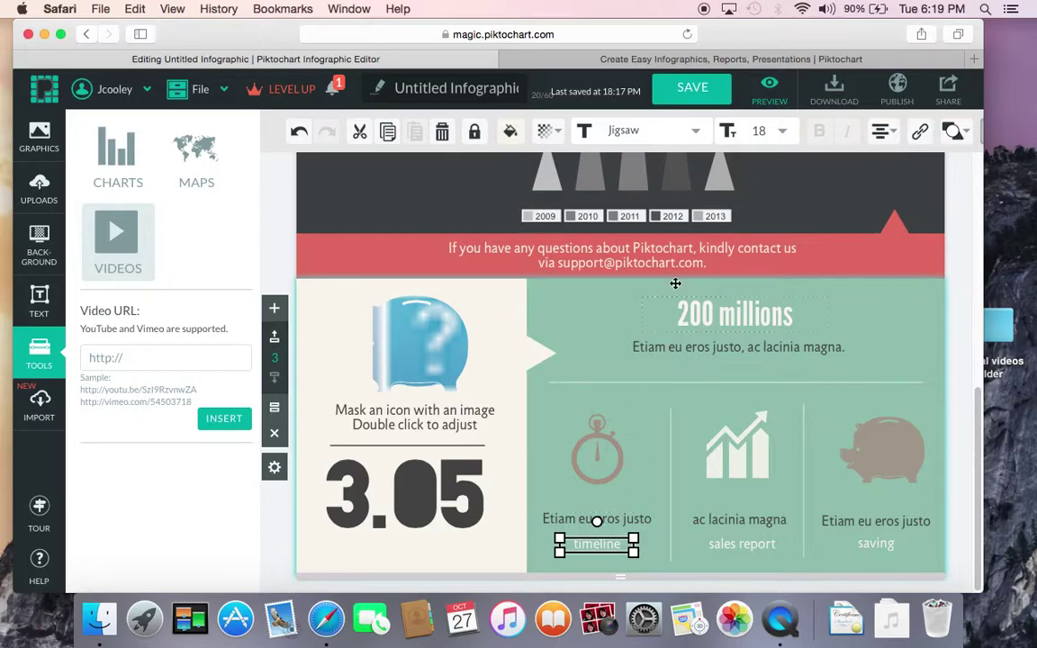
Step: Save the Financial Report infographic, then switch it to PREVIEW mode
left_click(707, 89)
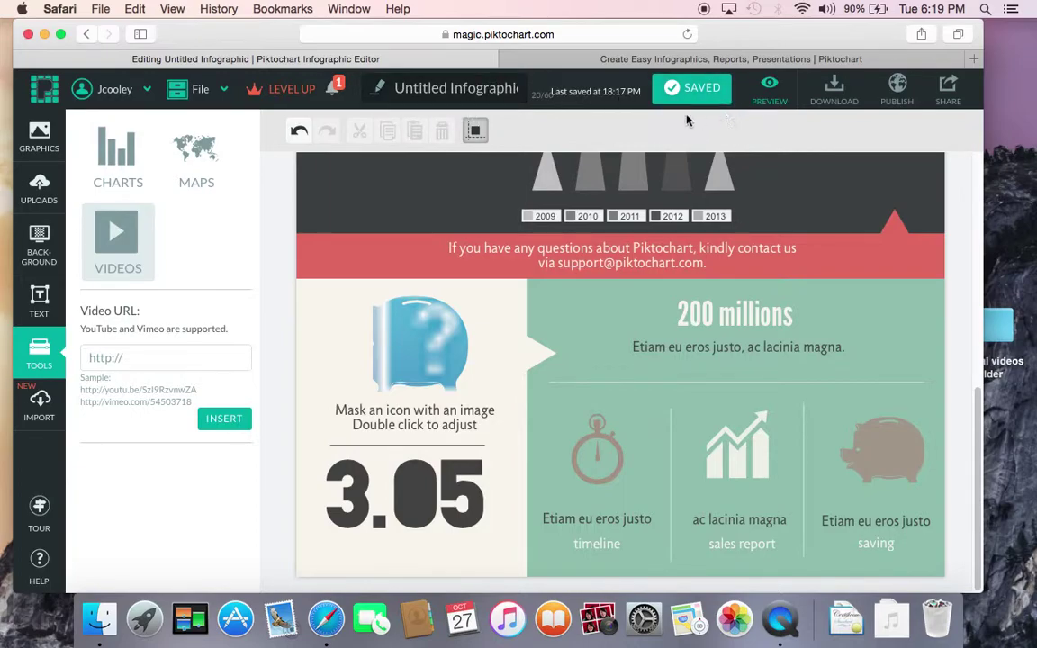
left_click(768, 90)
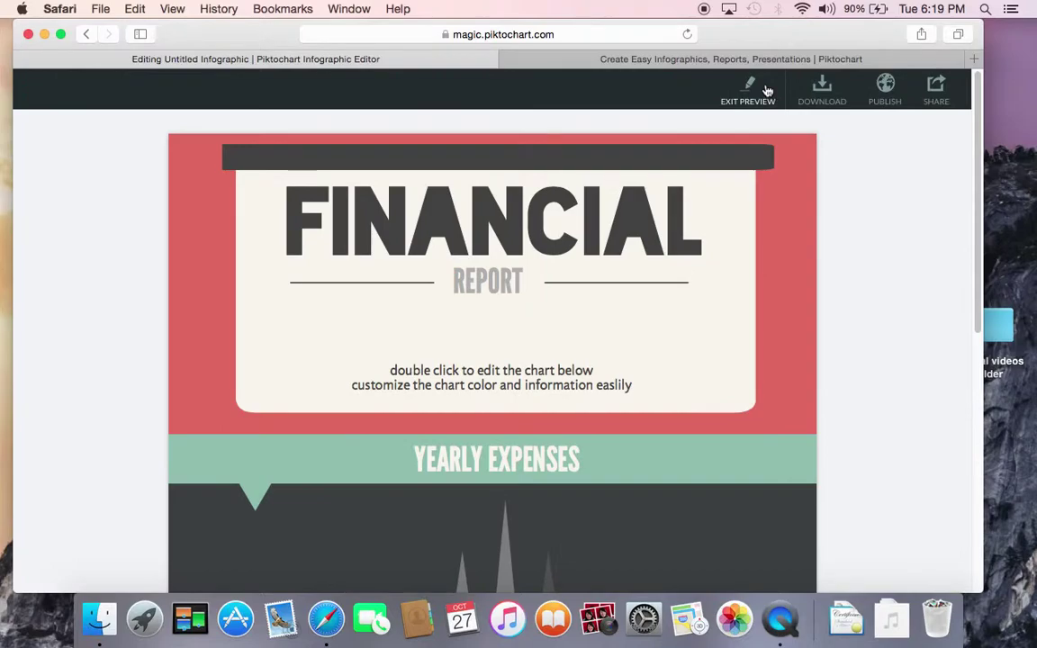
mouse_move(980, 184)
left_mouse_down()
mouse_move(979, 348)
mouse_move(980, 180)
left_mouse_up()
left_click(823, 92)
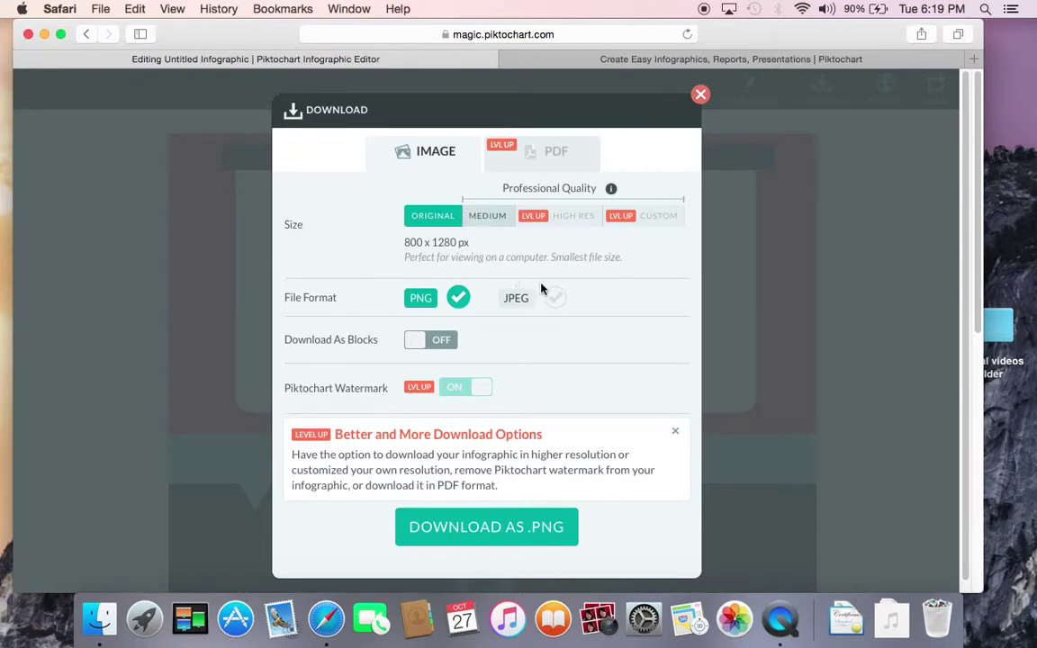
left_click(557, 299)
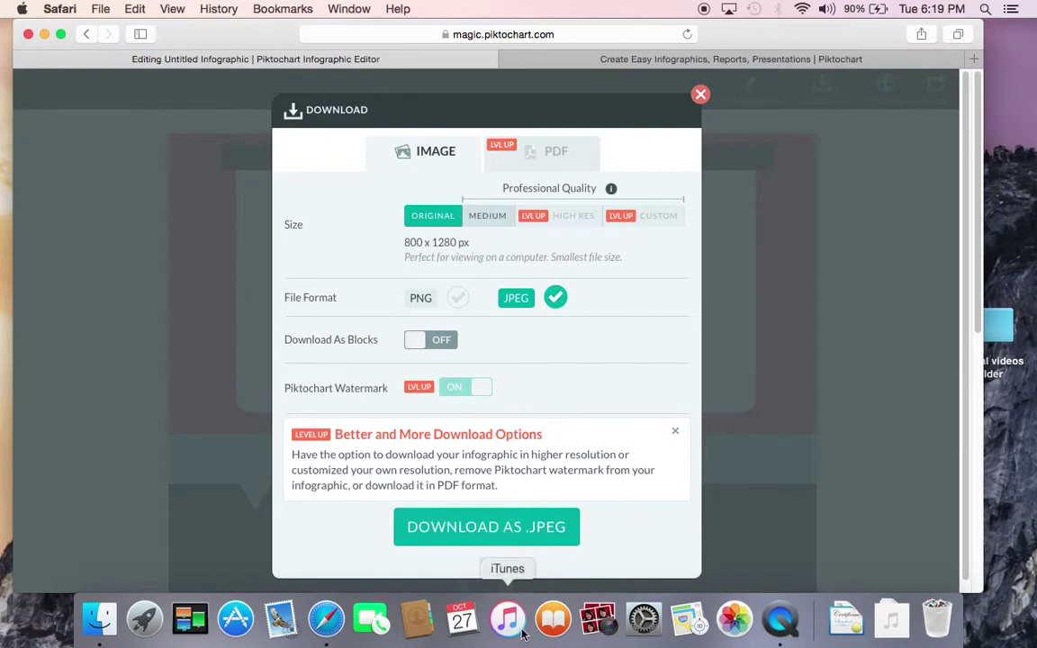
left_click(701, 94)
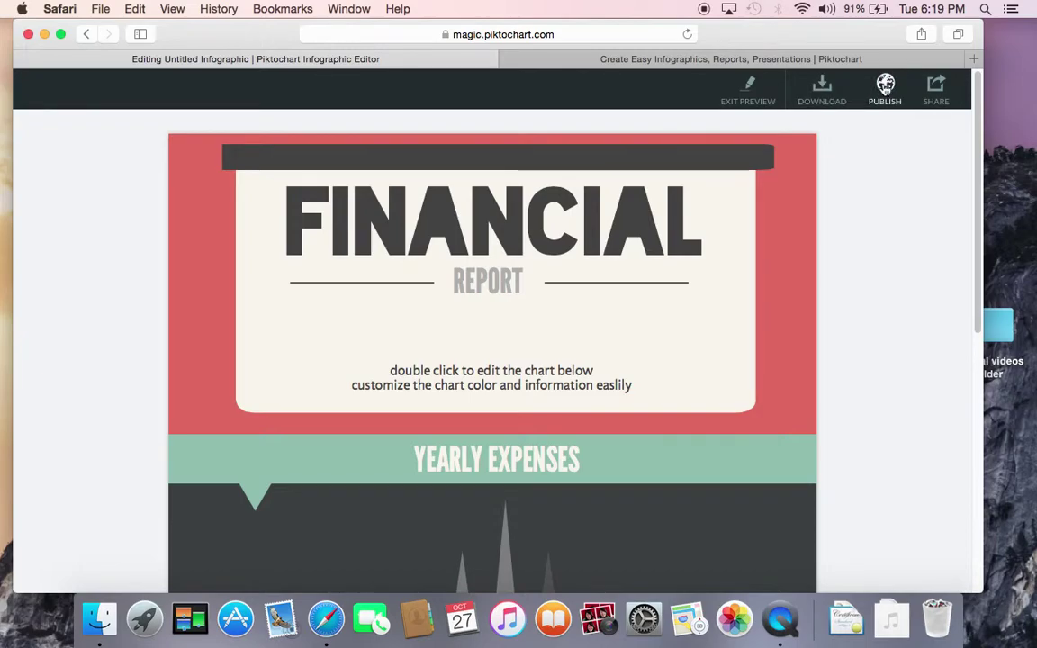
left_click(886, 86)
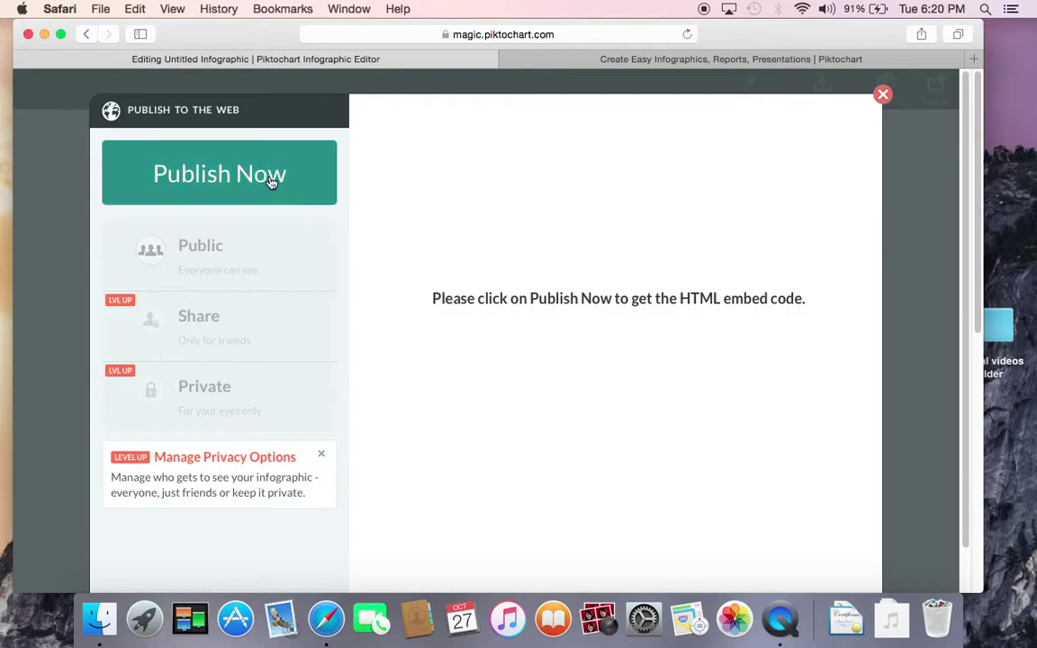
left_click(886, 96)
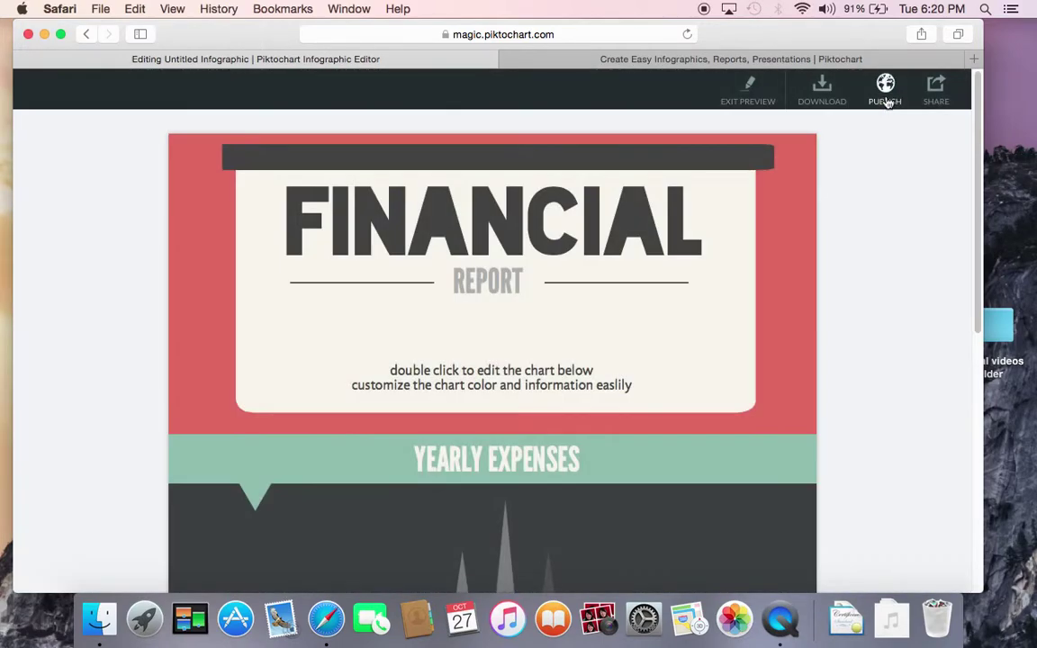
left_click(937, 90)
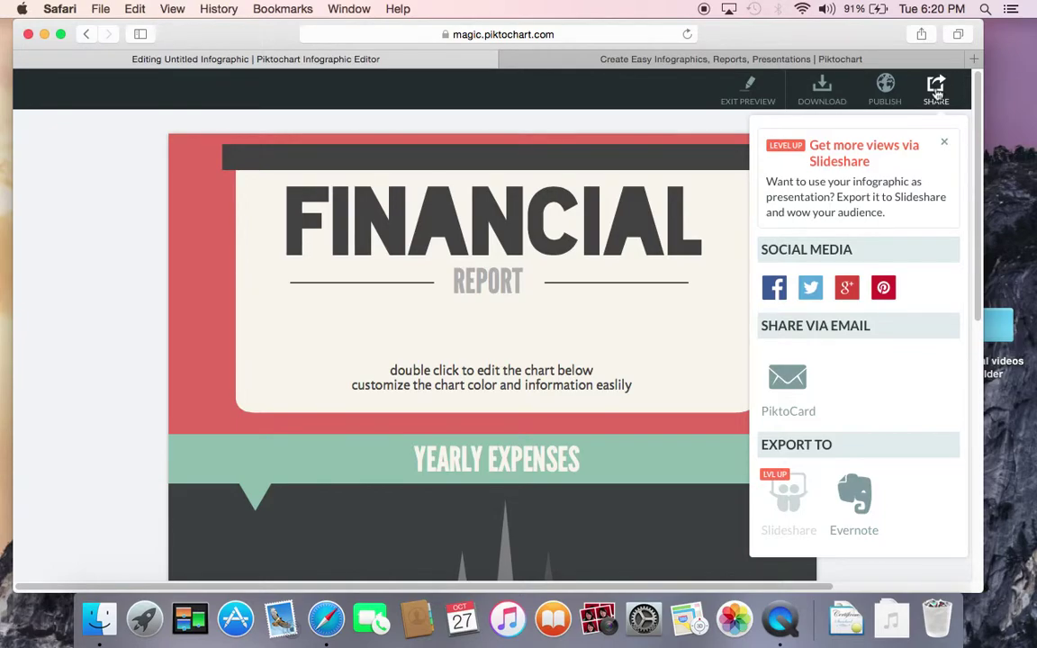
left_click(788, 385)
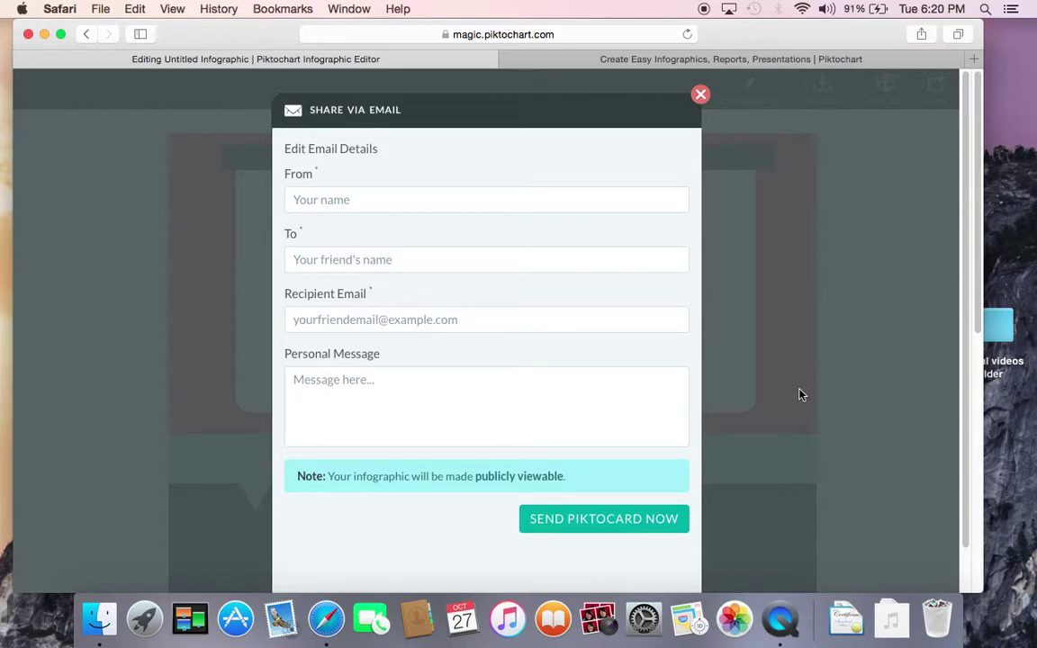
left_click(701, 96)
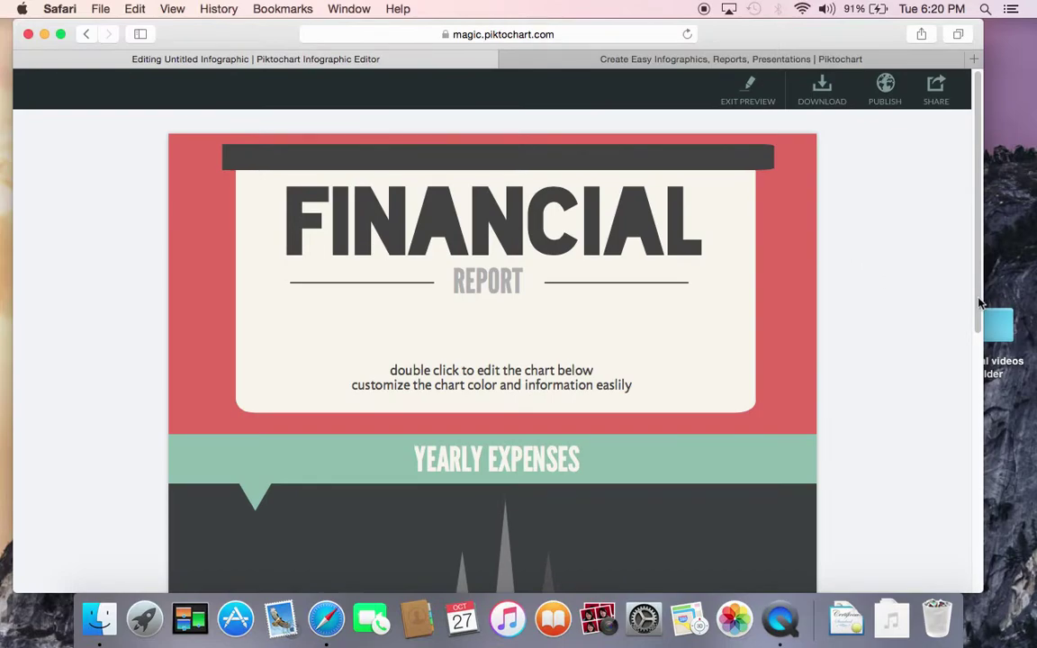
scroll(980, 303, "down", 2)
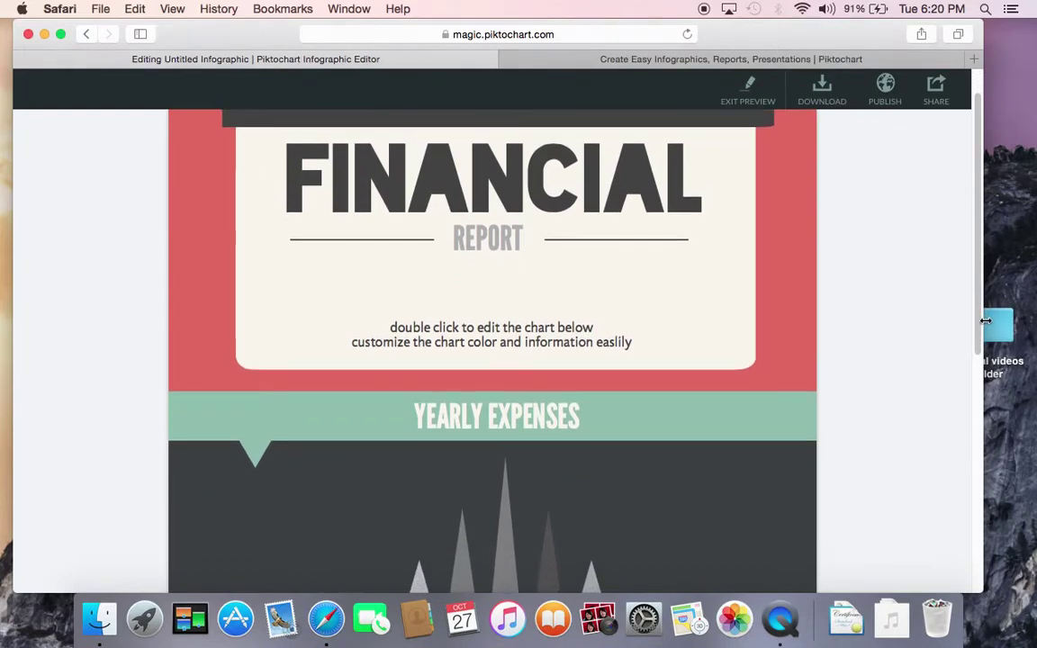
Step: Exit the preview and go to My Saved Piktocharts via the account menu
scroll(864, 252, "up", 2)
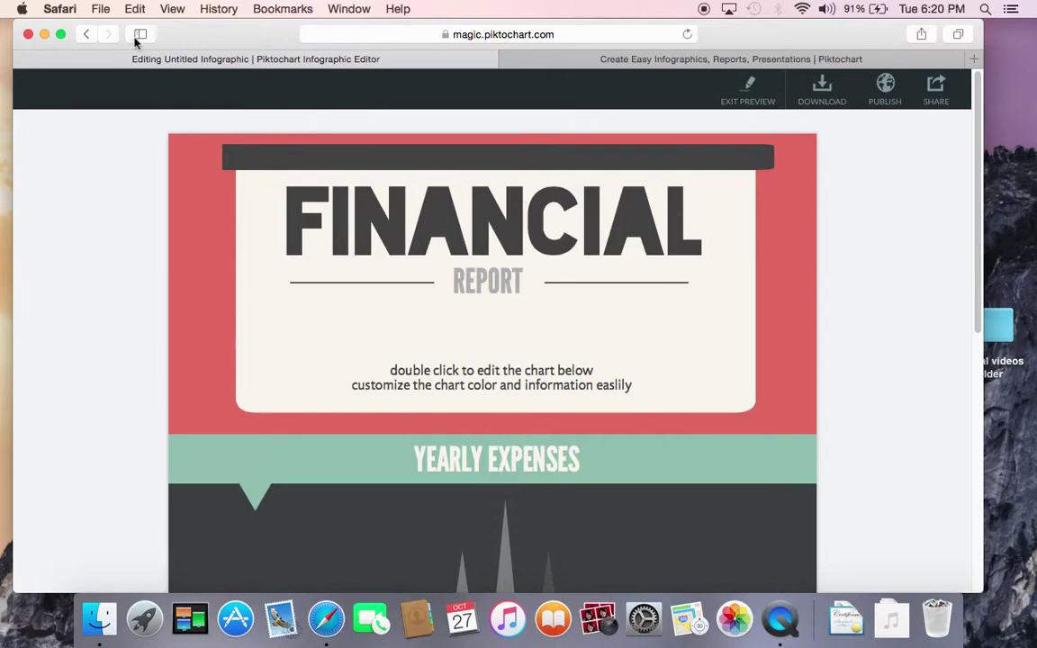
left_click(88, 34)
scroll(981, 247, "down", 3)
scroll(982, 247, "up", 3)
left_click(754, 98)
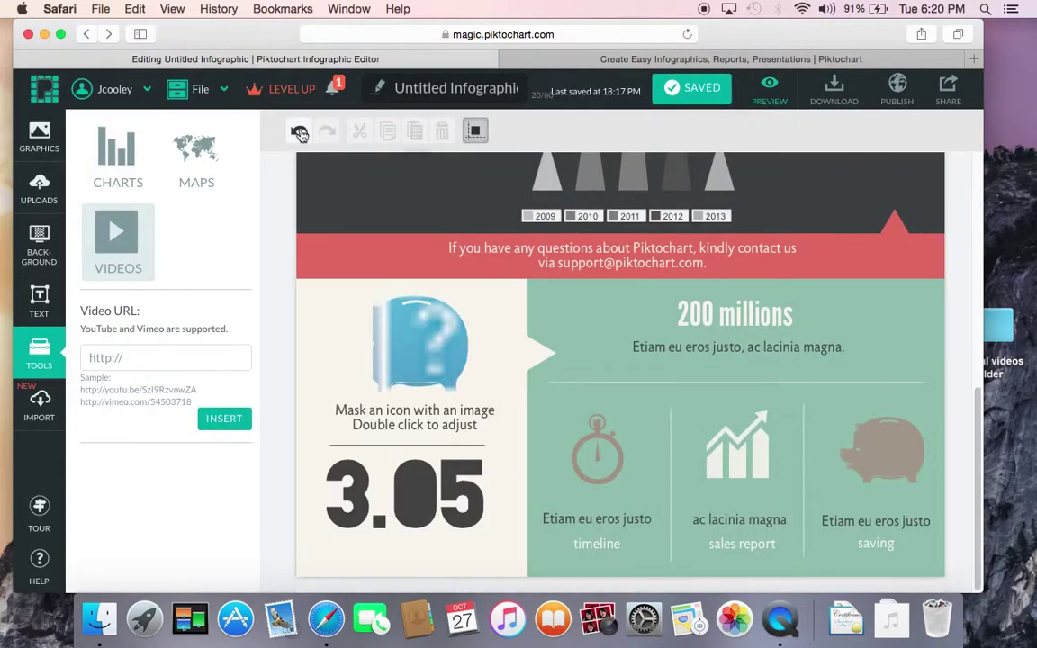
left_click(145, 90)
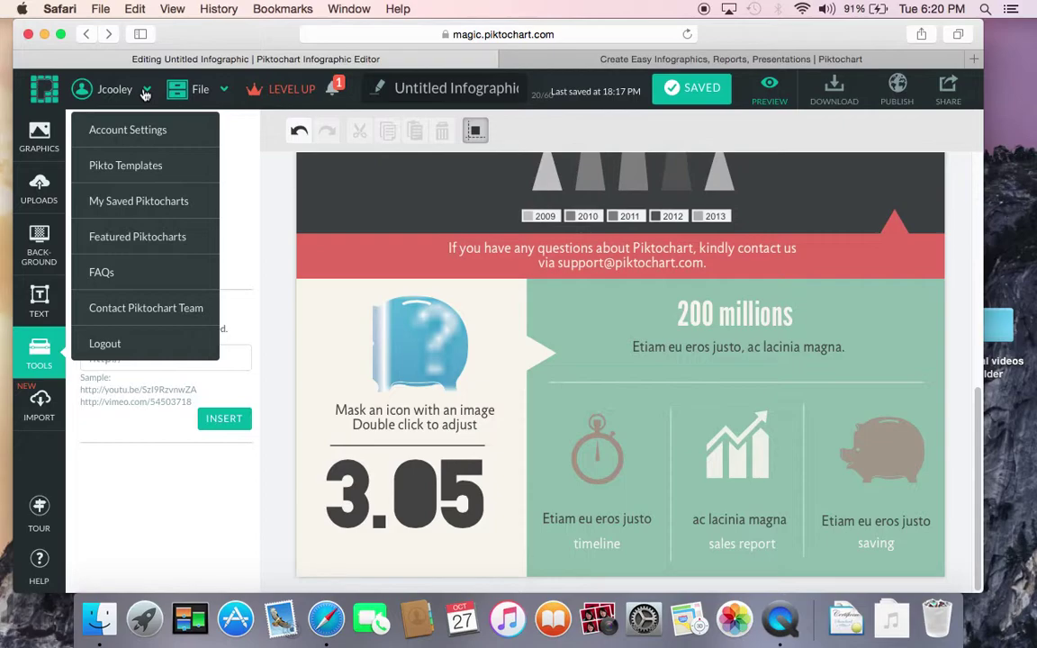
left_click(146, 202)
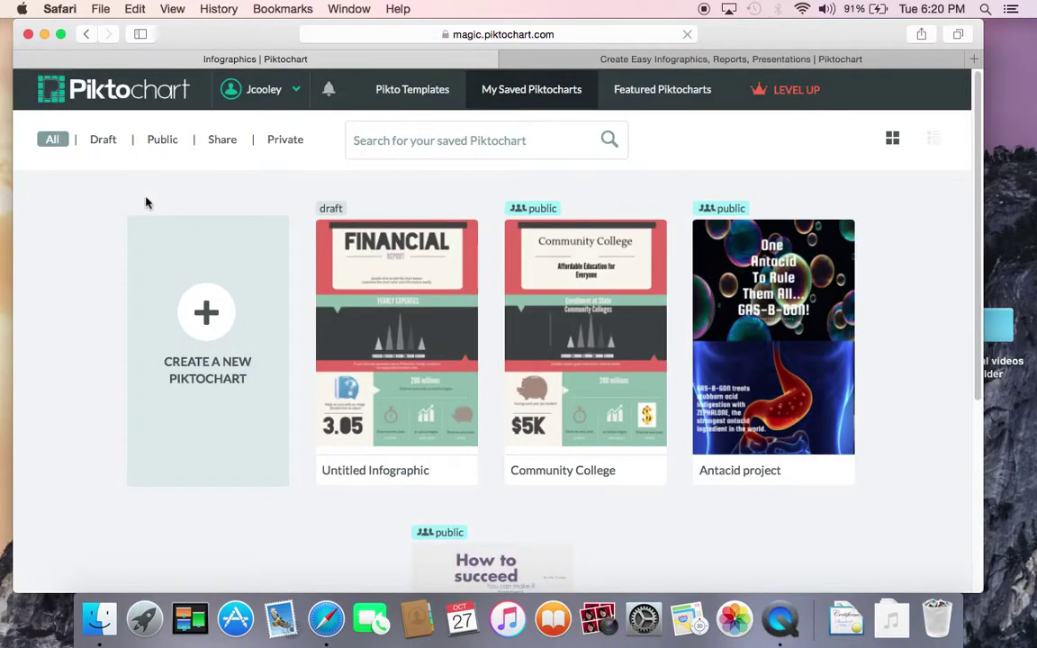
Step: Use OPEN ON WEB on the Community College card to view it published
mouse_move(585, 264)
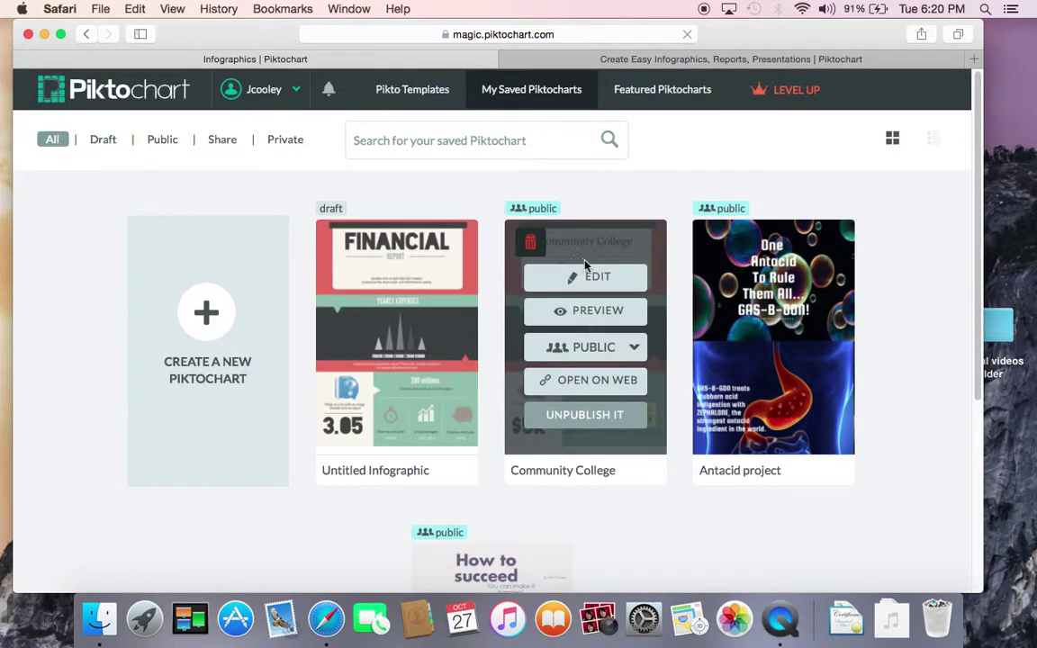
left_click(593, 387)
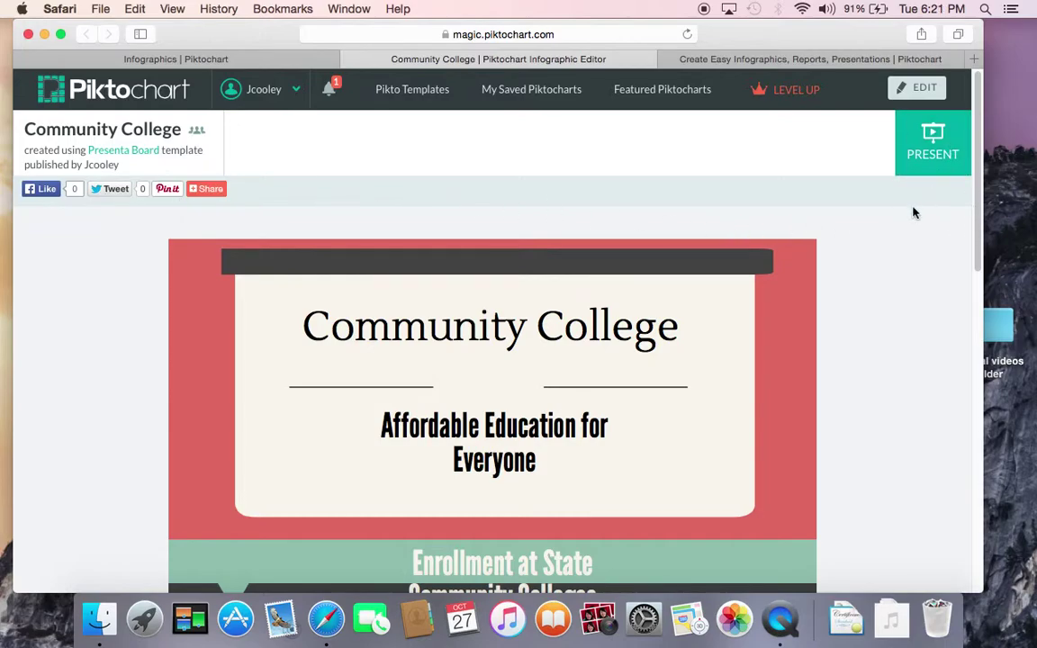
Step: Start the PRESENT view of the published Community College infographic
left_click(933, 135)
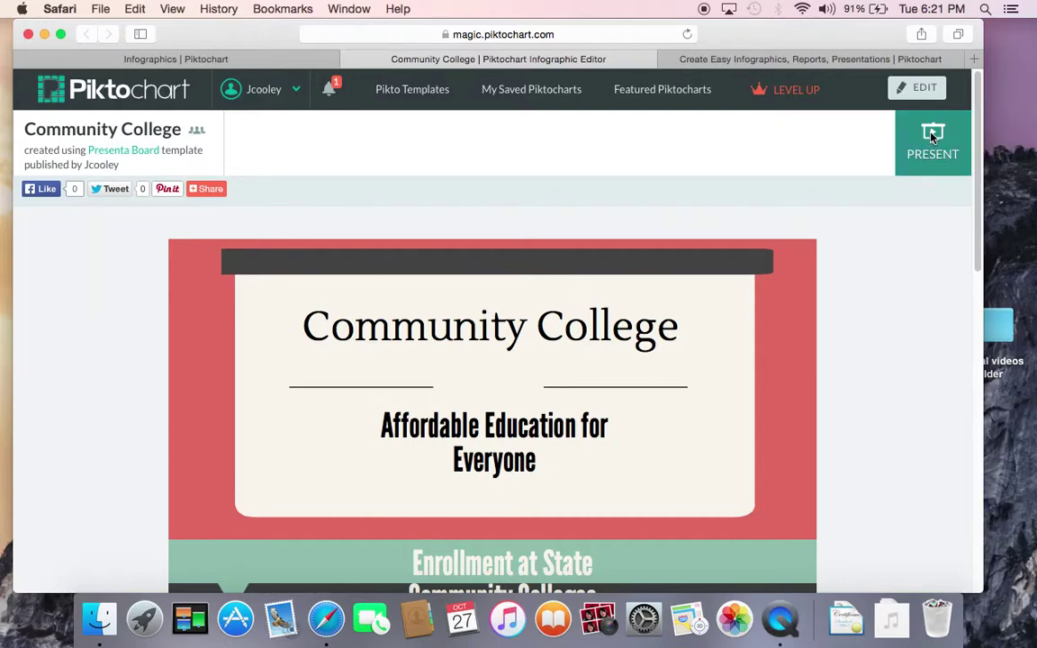